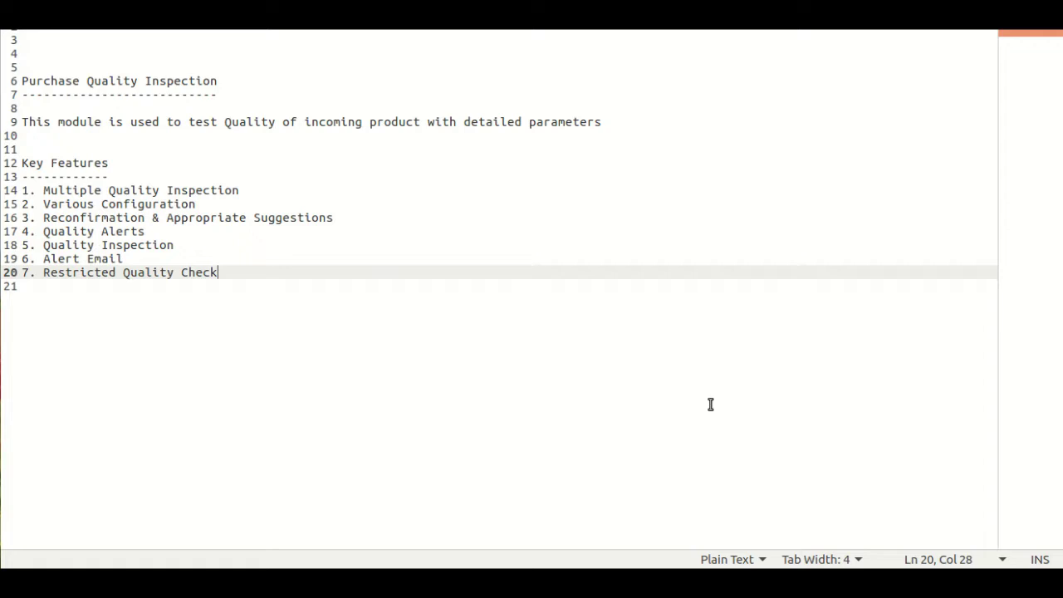
# Switch from the gedit feature notes to the Odoo Quality Dashboard in Chrome.
pyautogui.hotkey('alt', 'Tab')
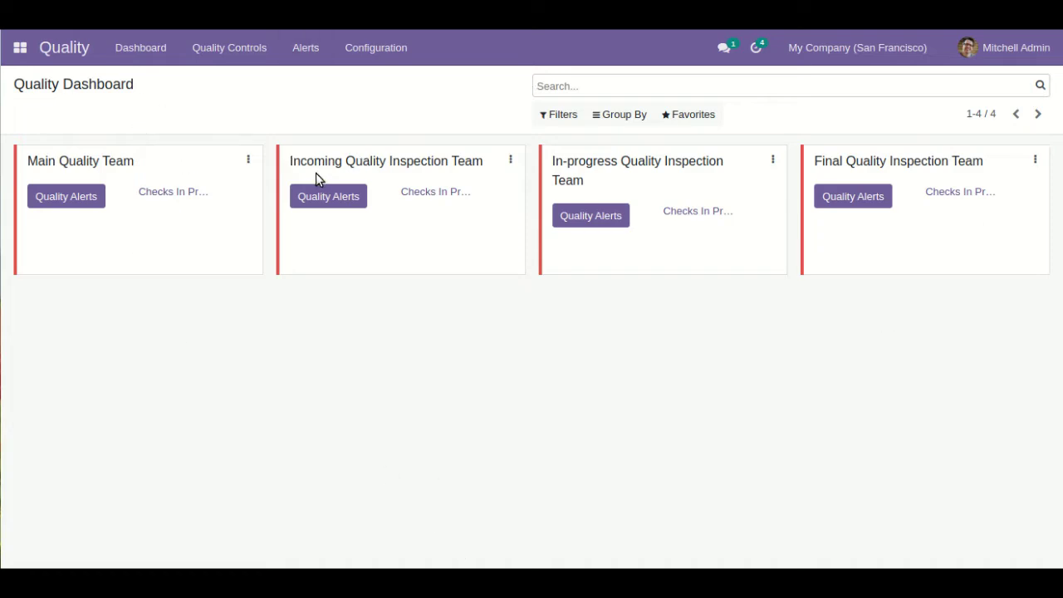
# Review the Quality settings page, then go to the Quality Alert Teams list.
pyautogui.click(392, 49)
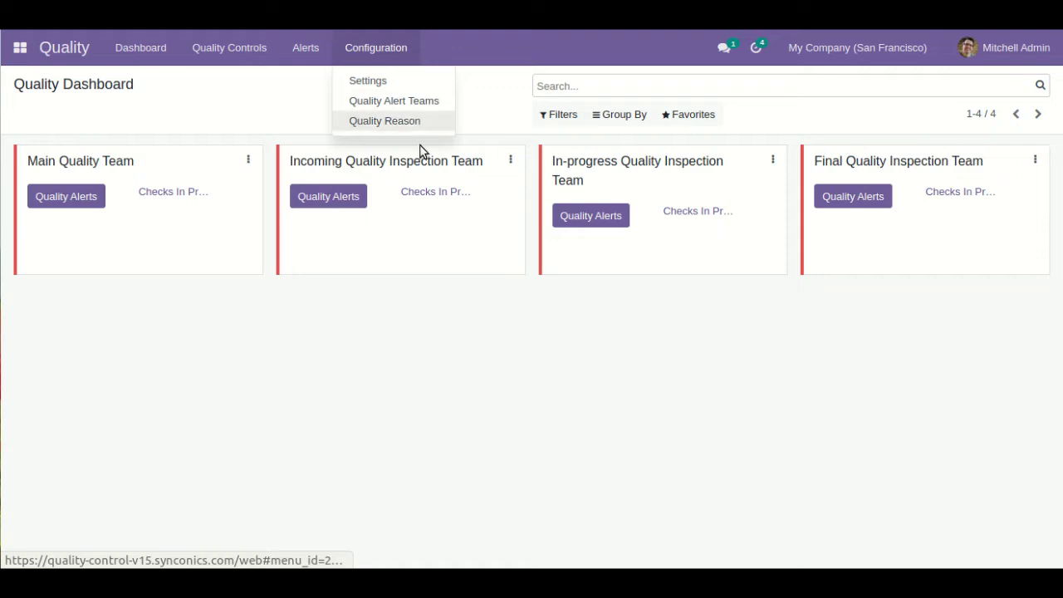
pyautogui.click(426, 88)
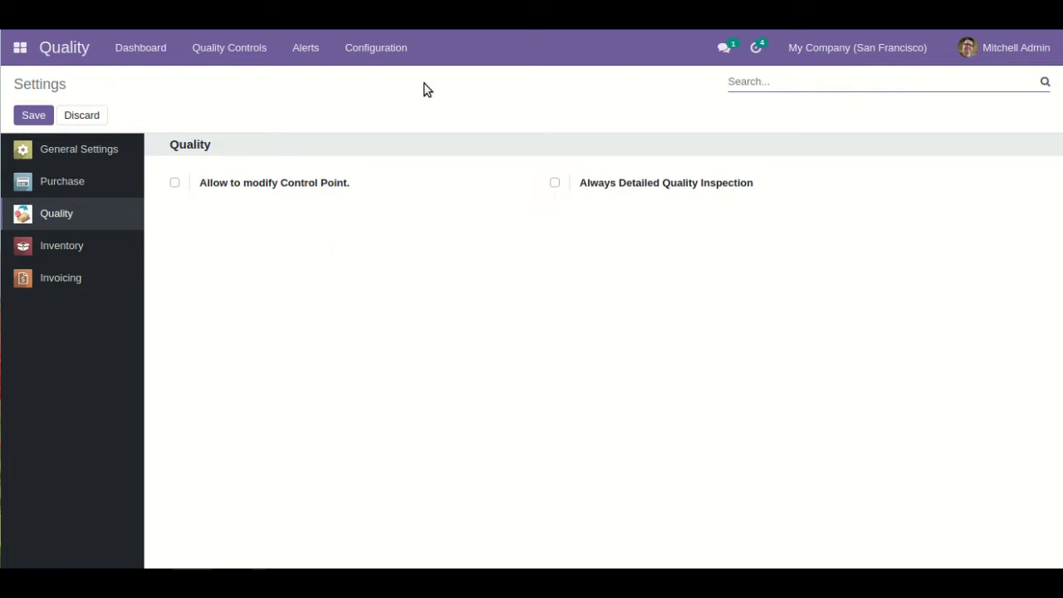
pyautogui.click(389, 58)
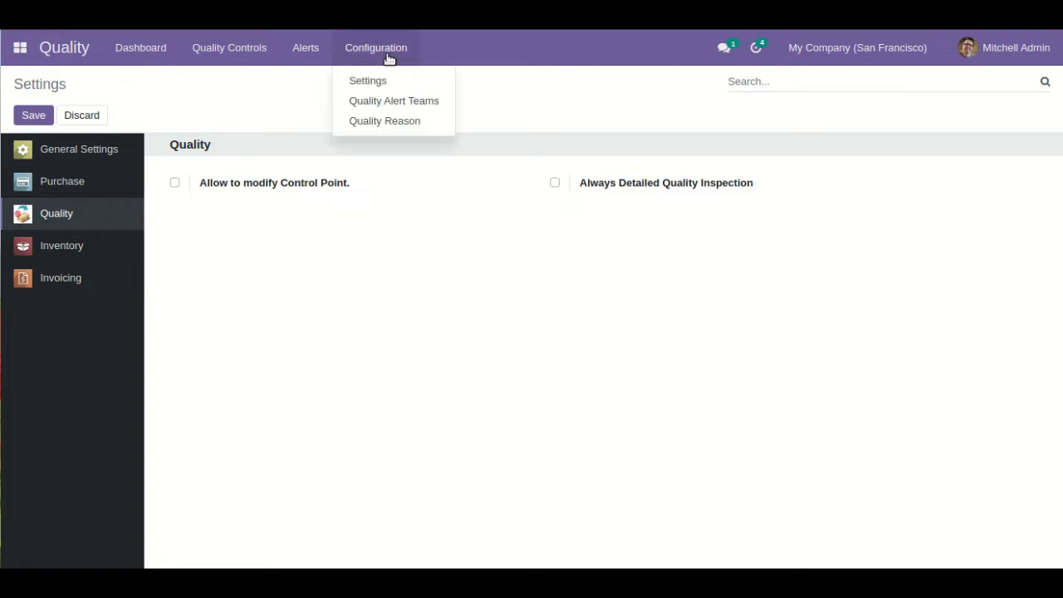
pyautogui.click(393, 110)
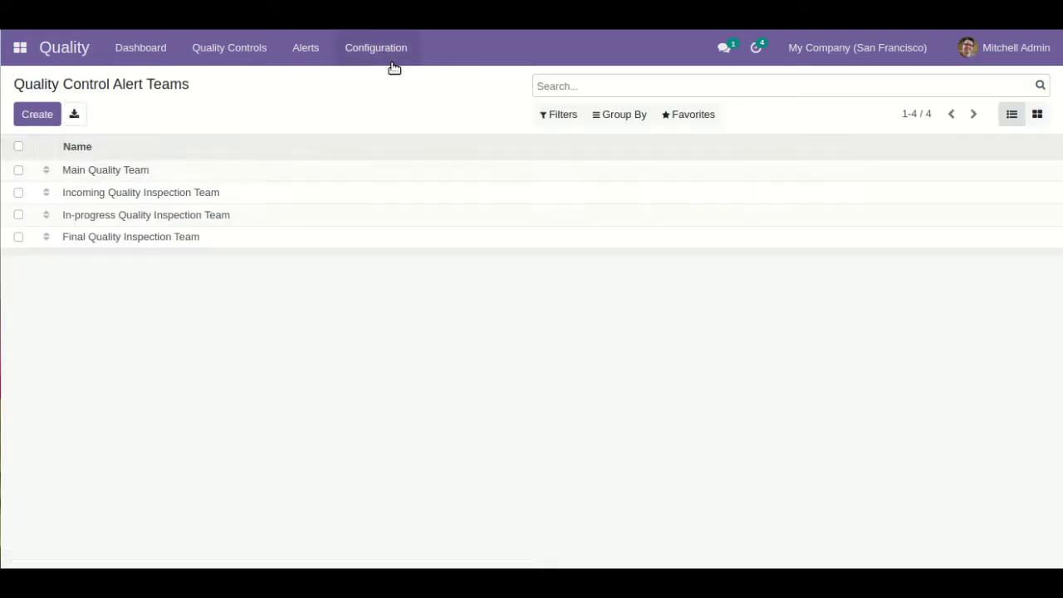
# Open the Main Quality Team record, enter edit mode and save it unchanged.
pyautogui.click(394, 55)
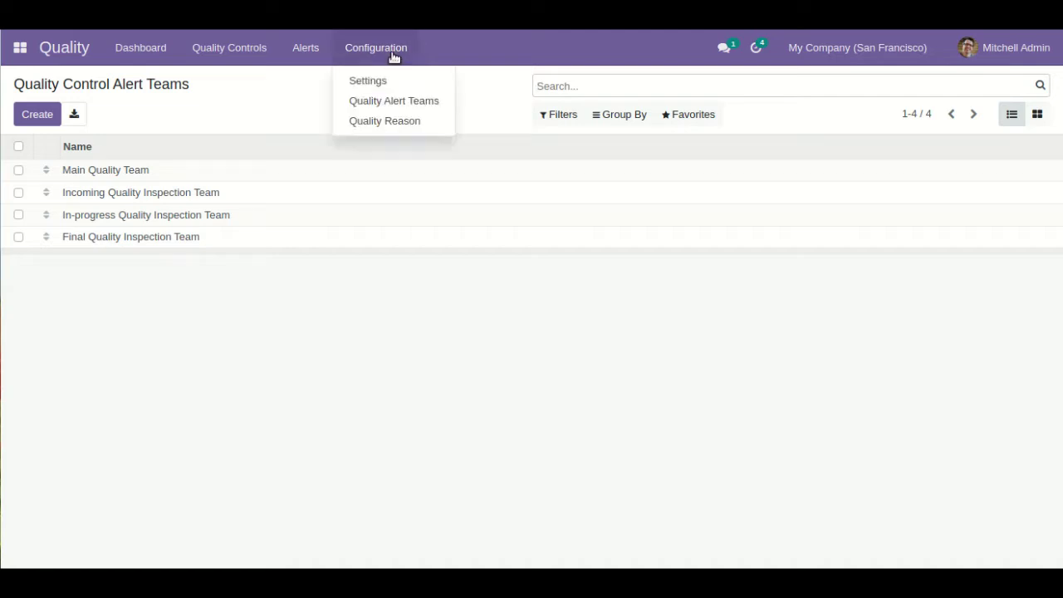
pyautogui.click(394, 55)
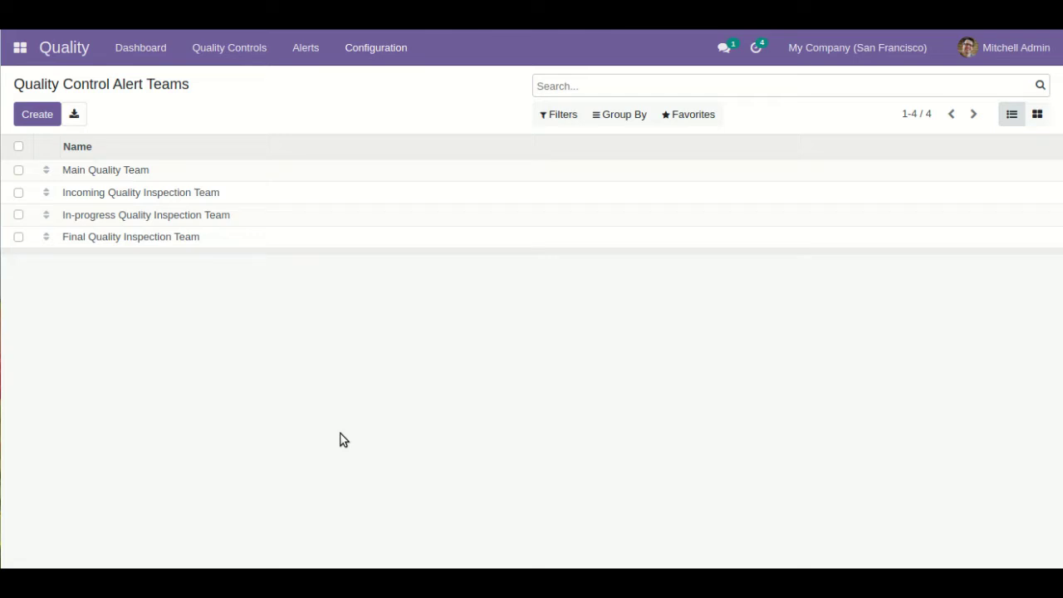
pyautogui.click(406, 179)
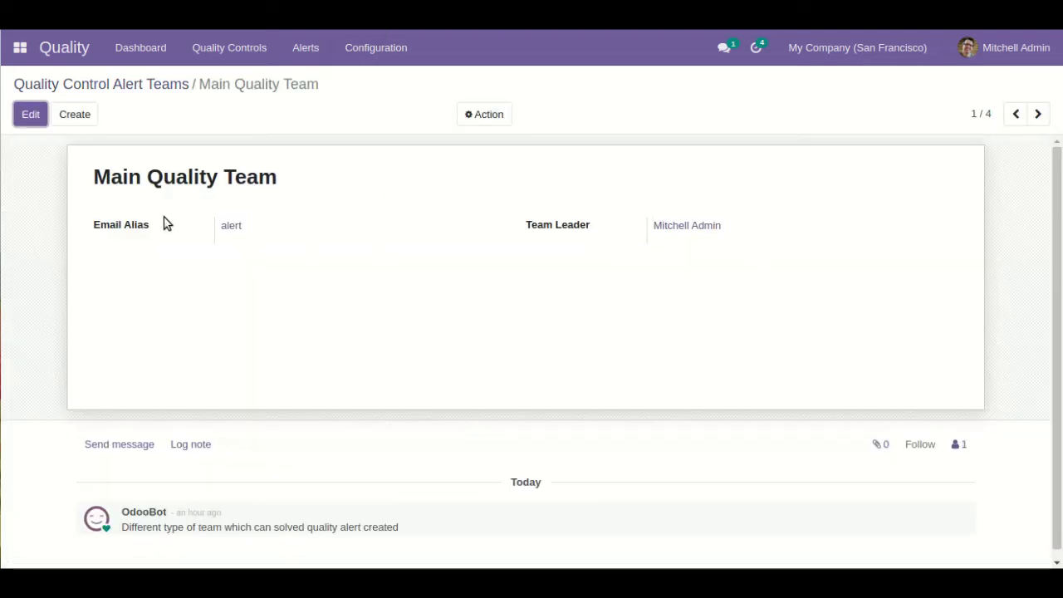
pyautogui.click(24, 124)
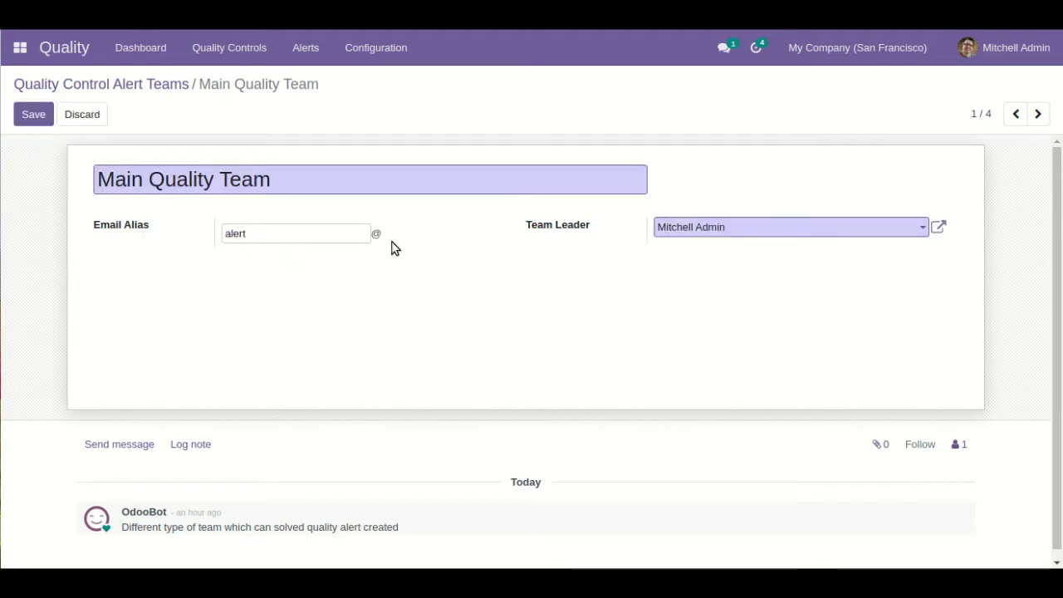
pyautogui.click(33, 115)
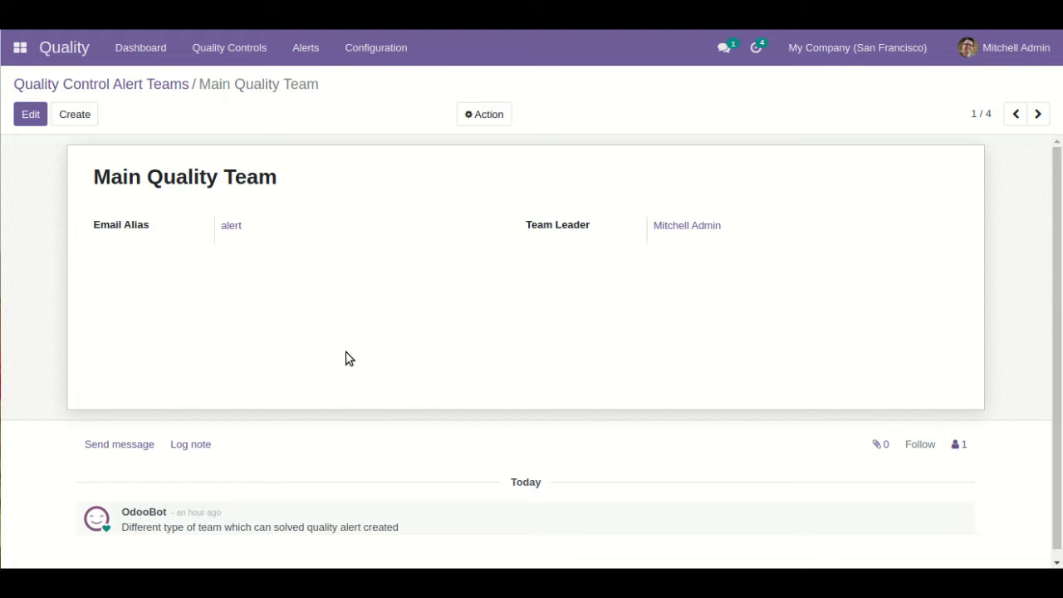
pyautogui.click(381, 58)
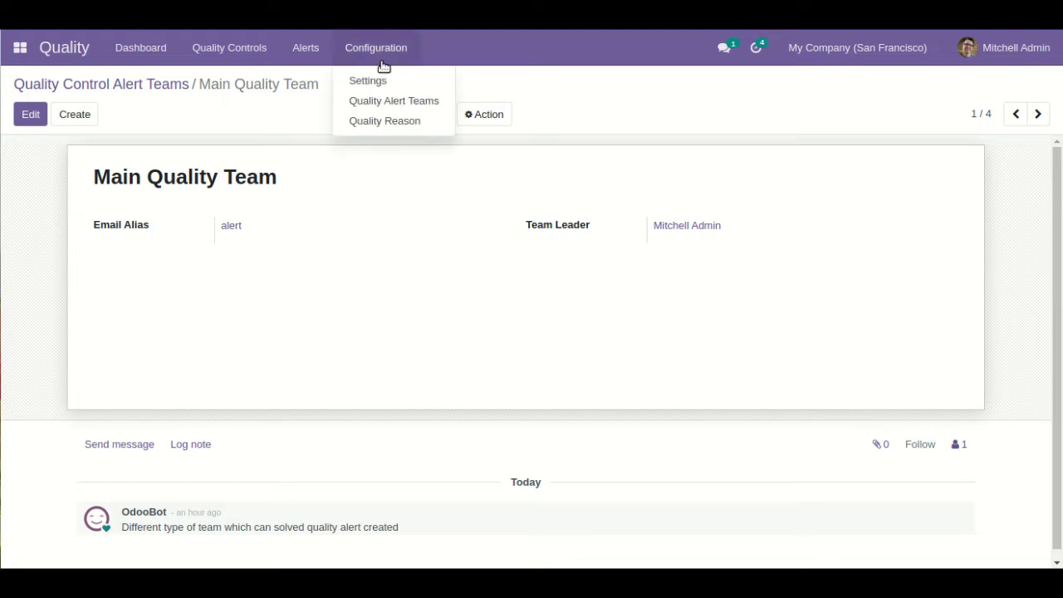
# View the Defective, Broken, Scratch and Dent quality reasons, then return to the Dashboard.
pyautogui.click(440, 125)
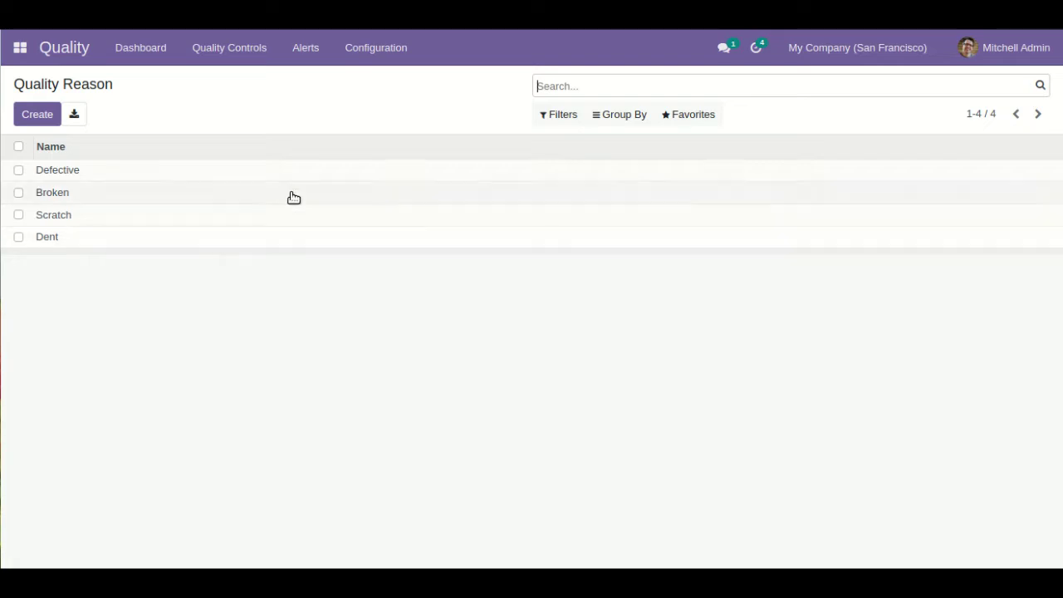
pyautogui.click(166, 64)
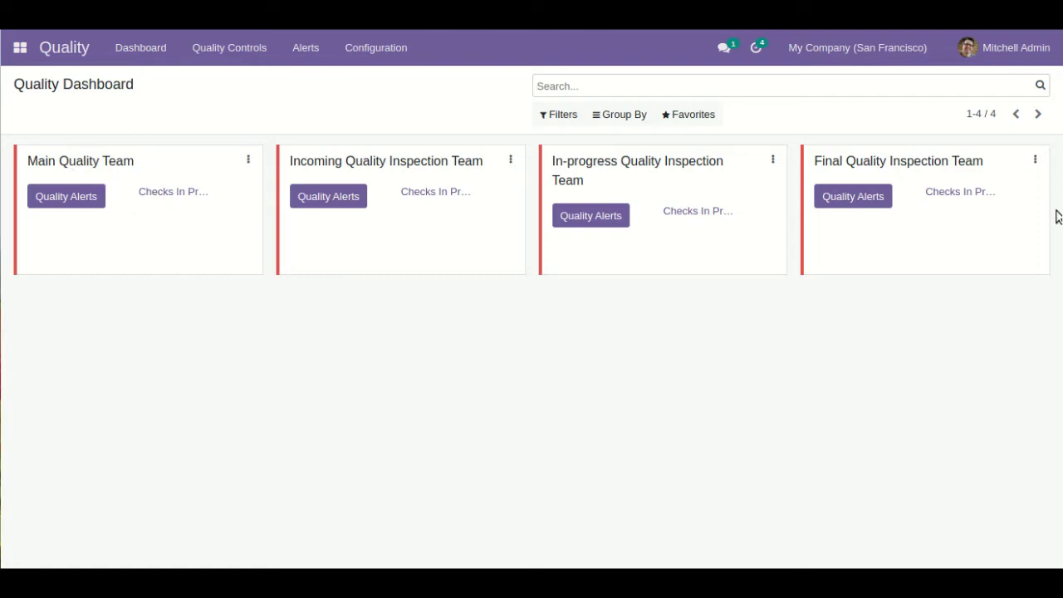
# Recolour the Incoming Quality Inspection Team card from red to yellow.
pyautogui.click(589, 214)
pyautogui.click(510, 160)
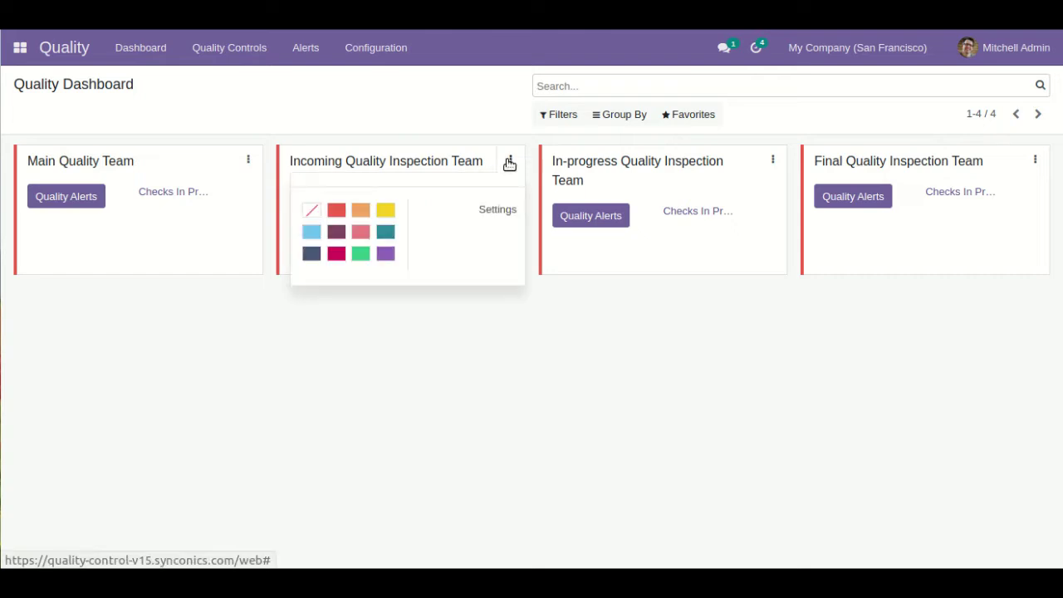
pyautogui.click(337, 216)
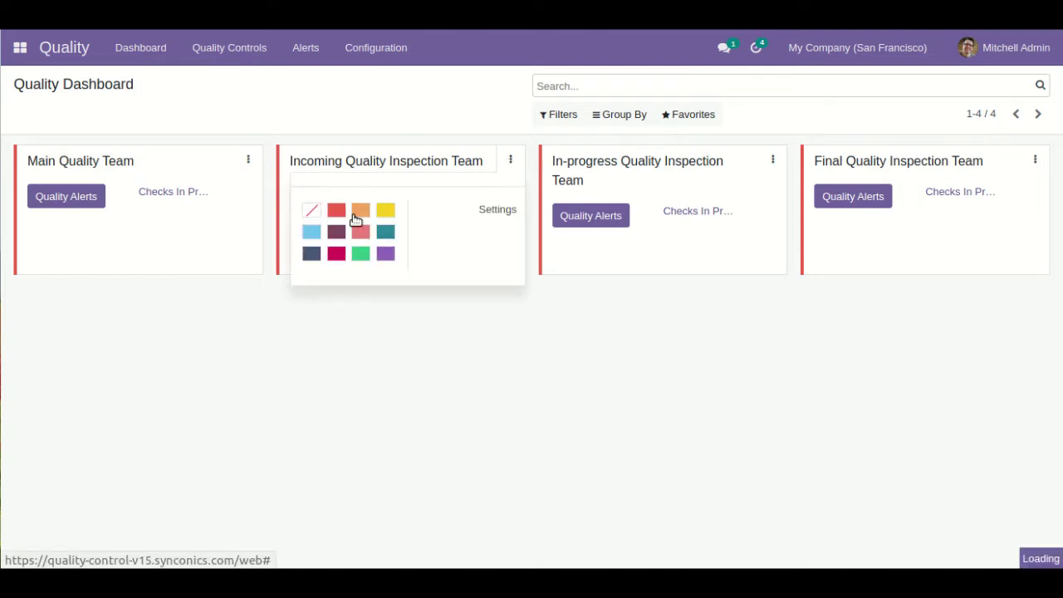
pyautogui.click(510, 160)
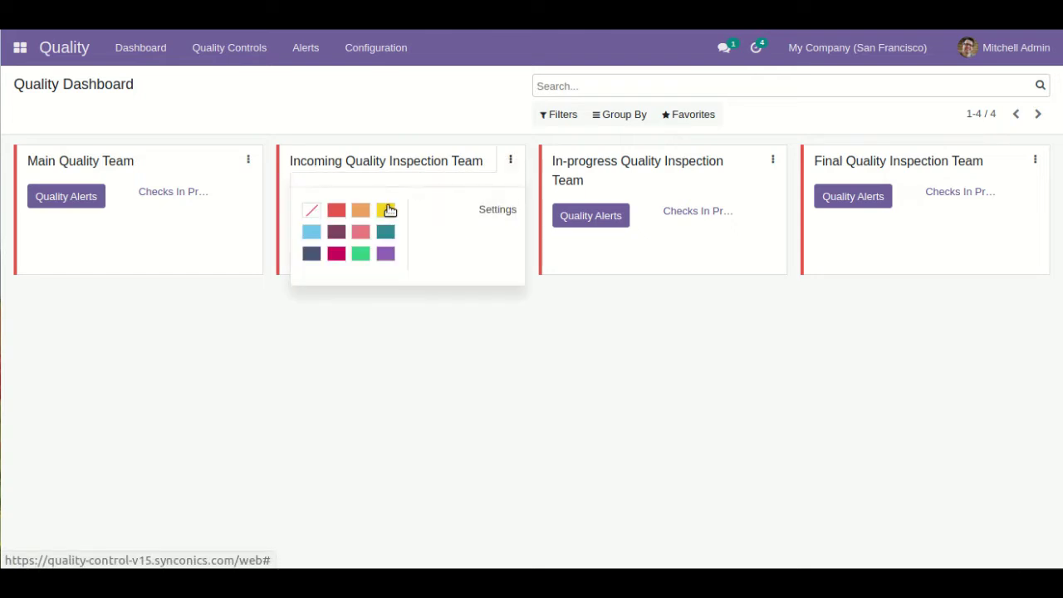
pyautogui.click(387, 210)
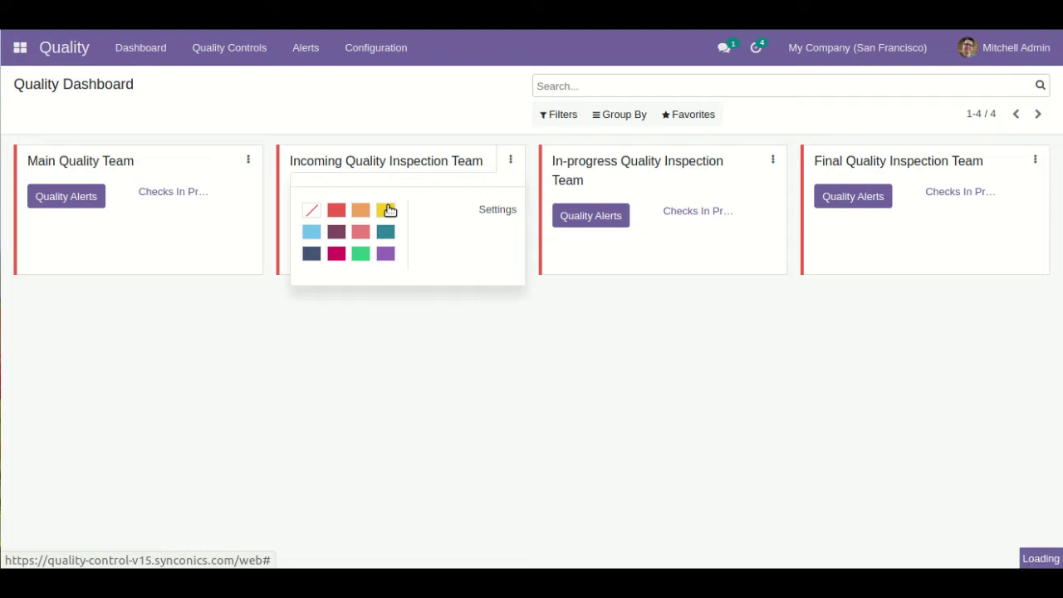
pyautogui.click(511, 162)
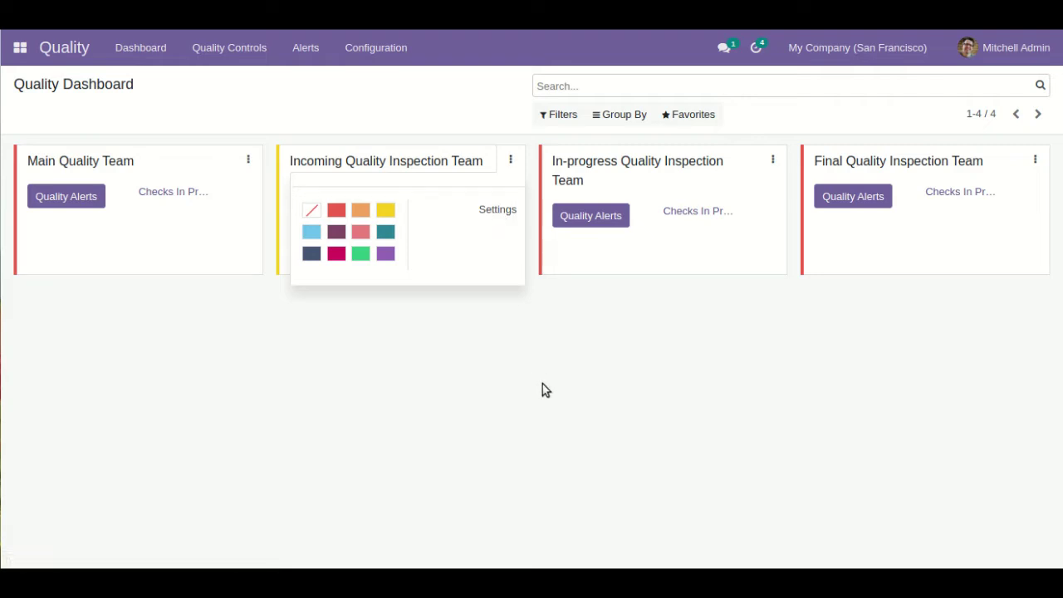
pyautogui.click(510, 161)
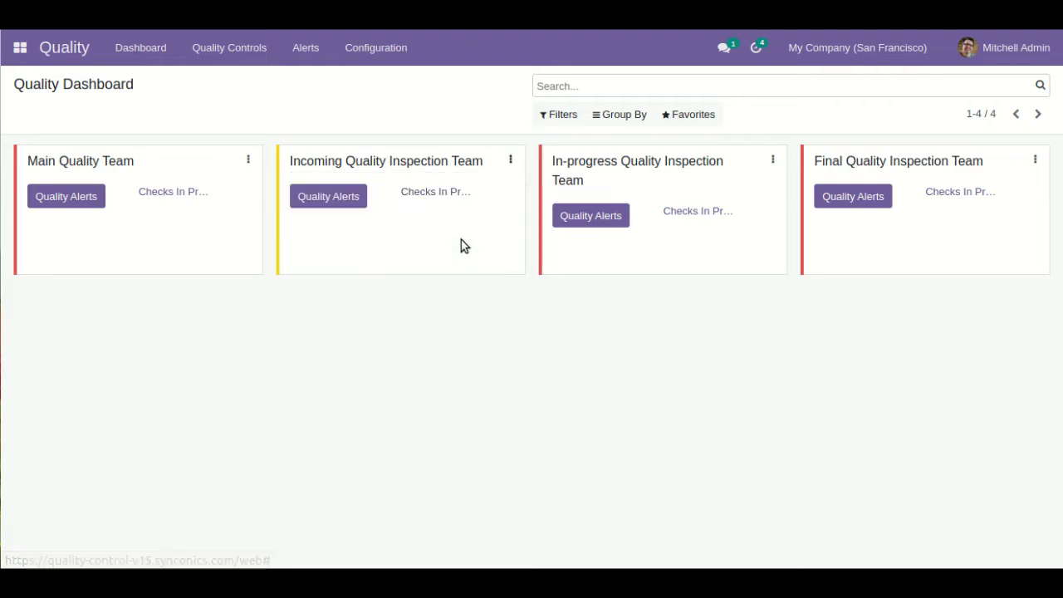
# Open control point QCP00002 Cabinet with doors from Quality Controls > Control Points.
pyautogui.click(256, 58)
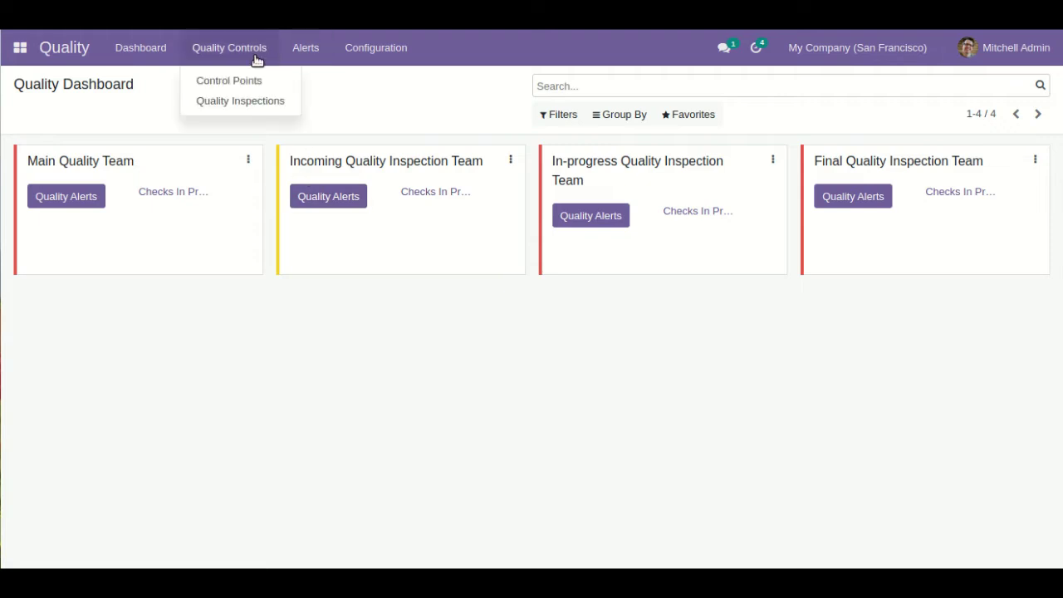
pyautogui.click(265, 86)
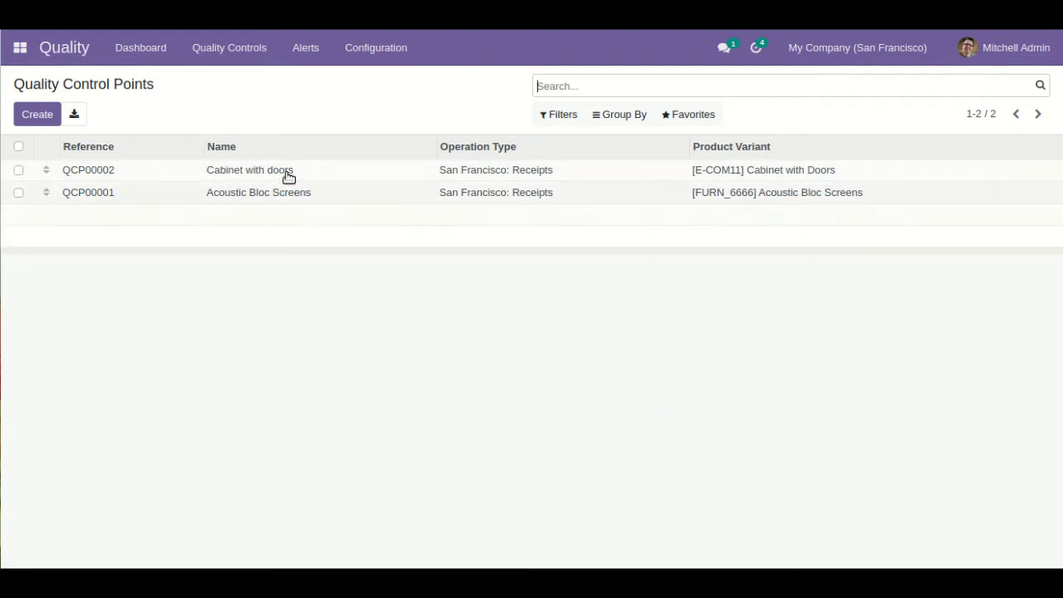
pyautogui.click(362, 176)
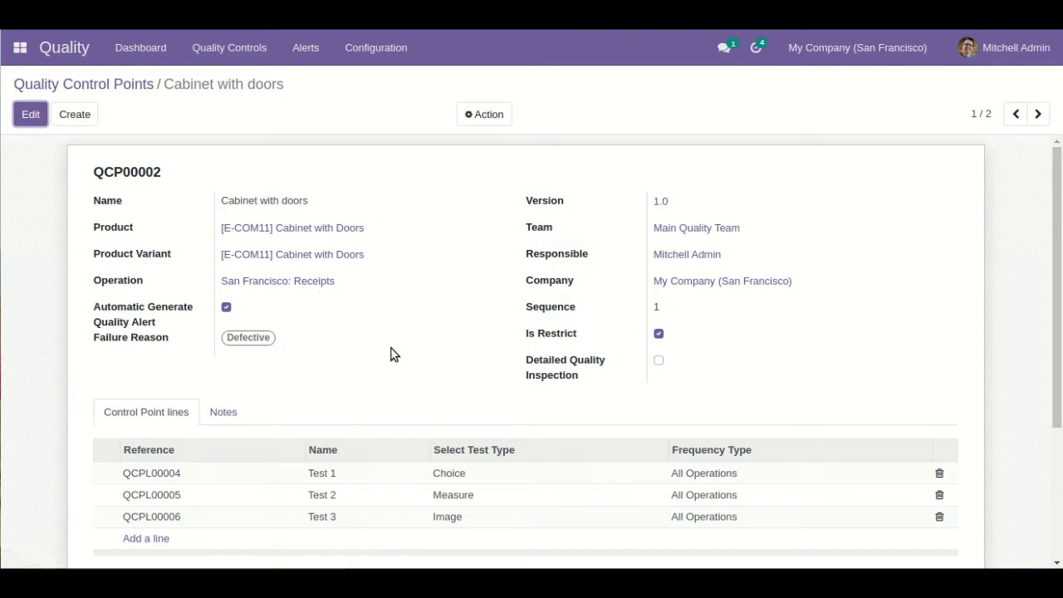
# Put the Cabinet with doors control point in edit mode and read the Automatic Generate Quality Alert help.
pyautogui.click(23, 120)
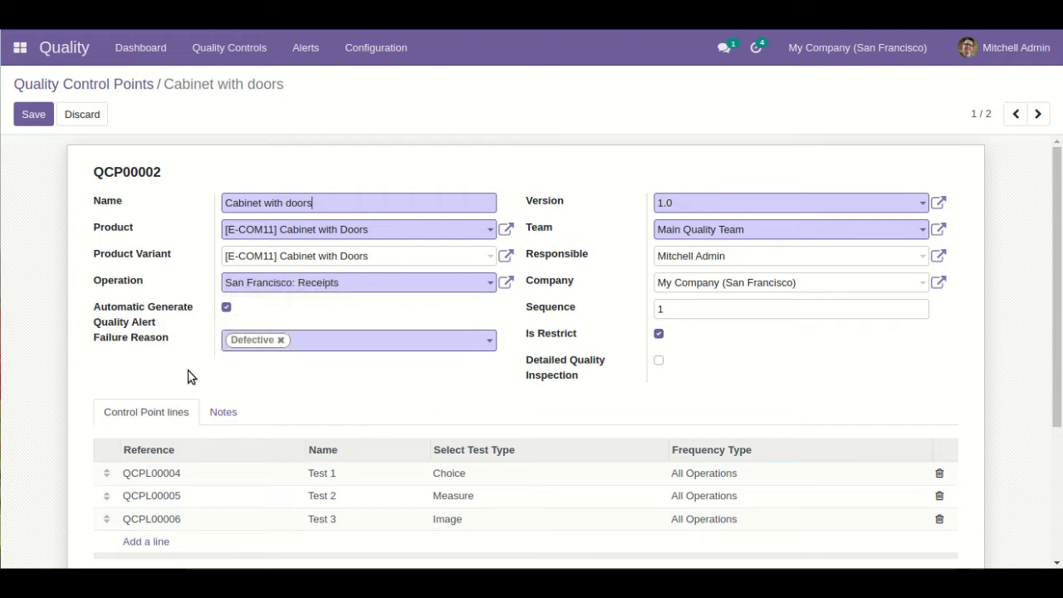
pyautogui.moveTo(173, 314)
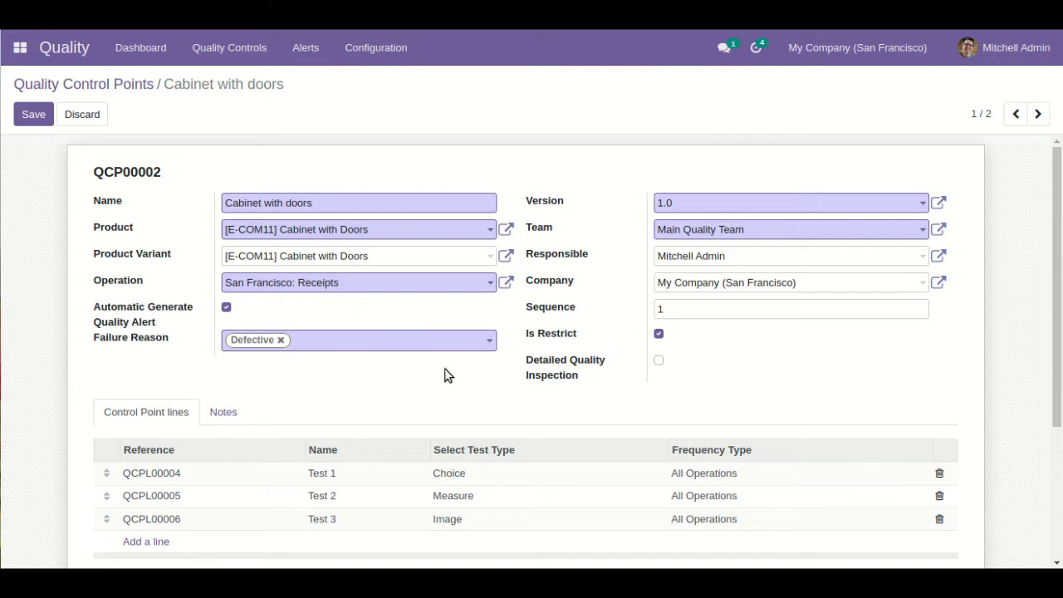
# Check version and team options, keeping 1.0 and Main Quality Team, then view the Test 1–3 lines.
pyautogui.click(764, 205)
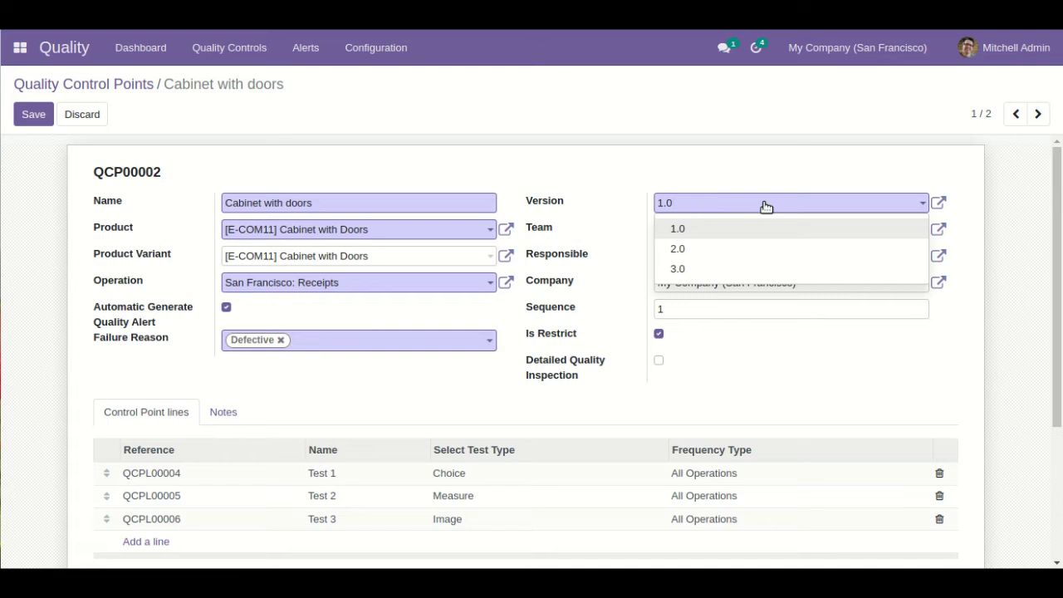
pyautogui.click(598, 173)
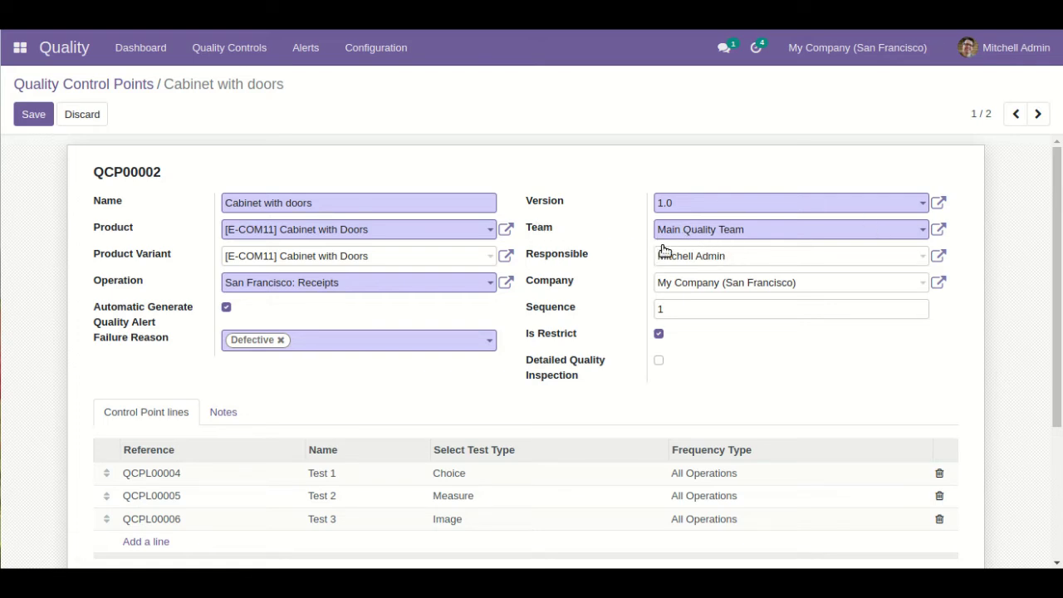
pyautogui.click(847, 235)
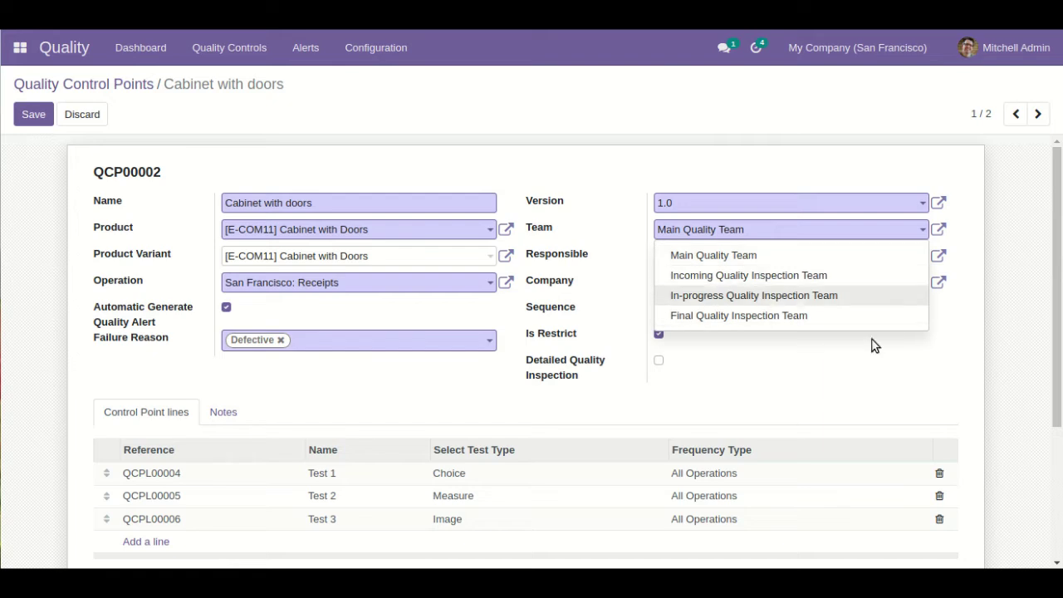
pyautogui.click(995, 377)
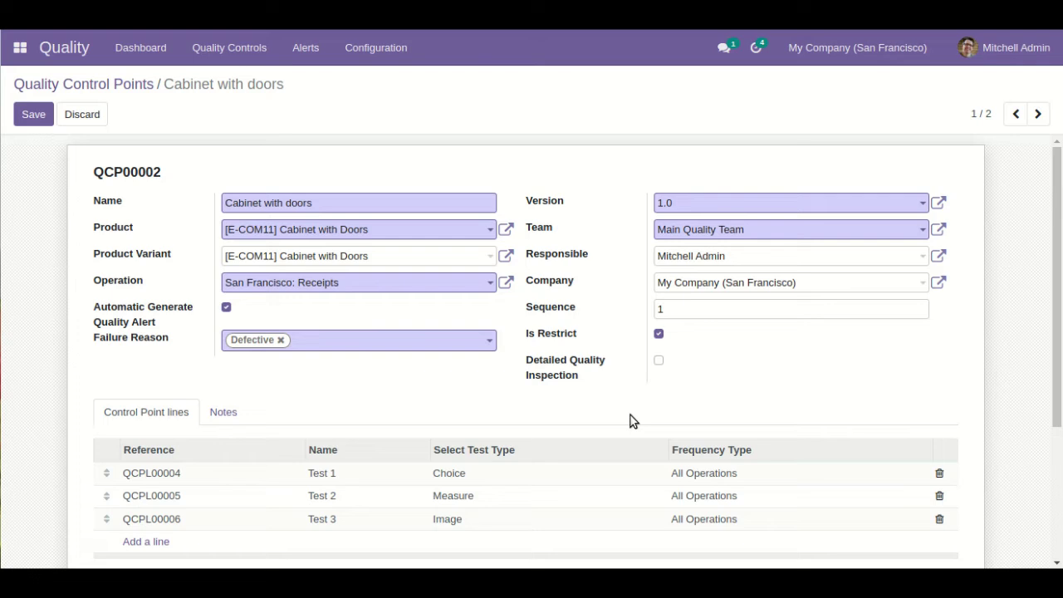
pyautogui.scroll(-1, 1056, 332)
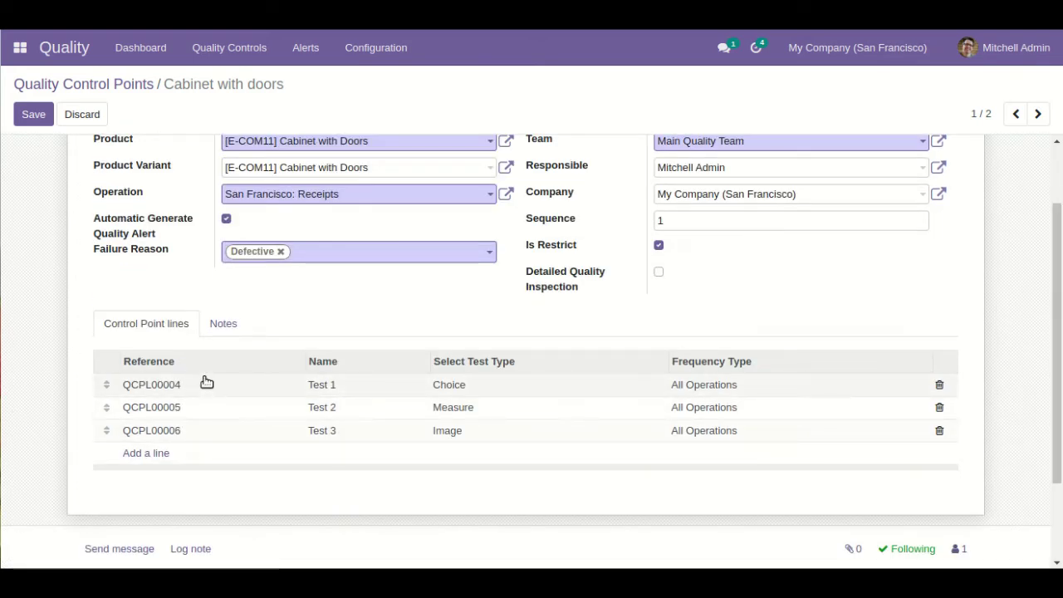
# Open Test 1 and review its types, keeping Choice and restoring All Operations after trying Periodically.
pyautogui.click(268, 390)
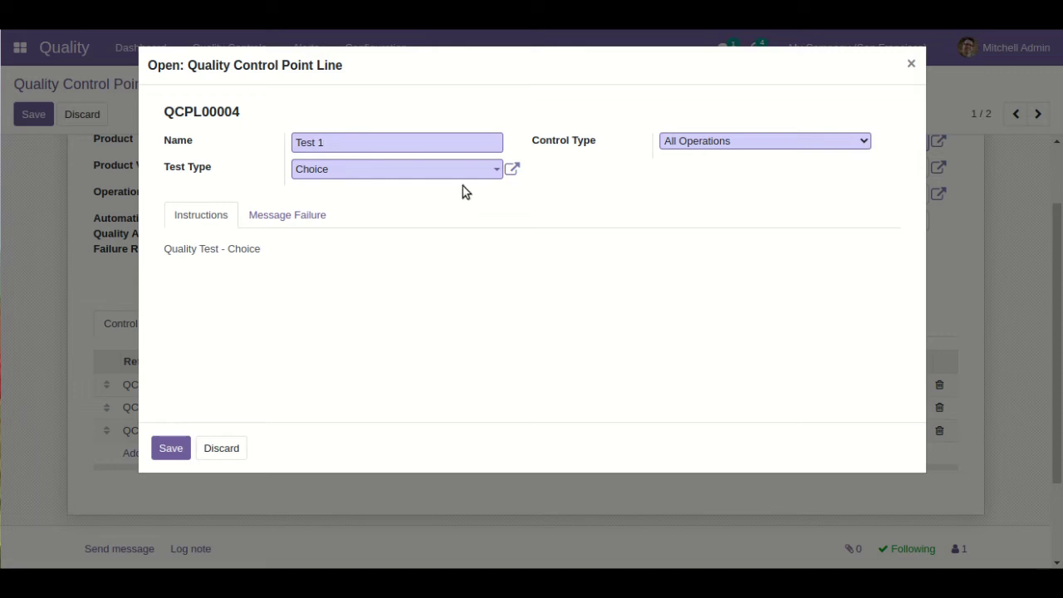
pyautogui.click(472, 180)
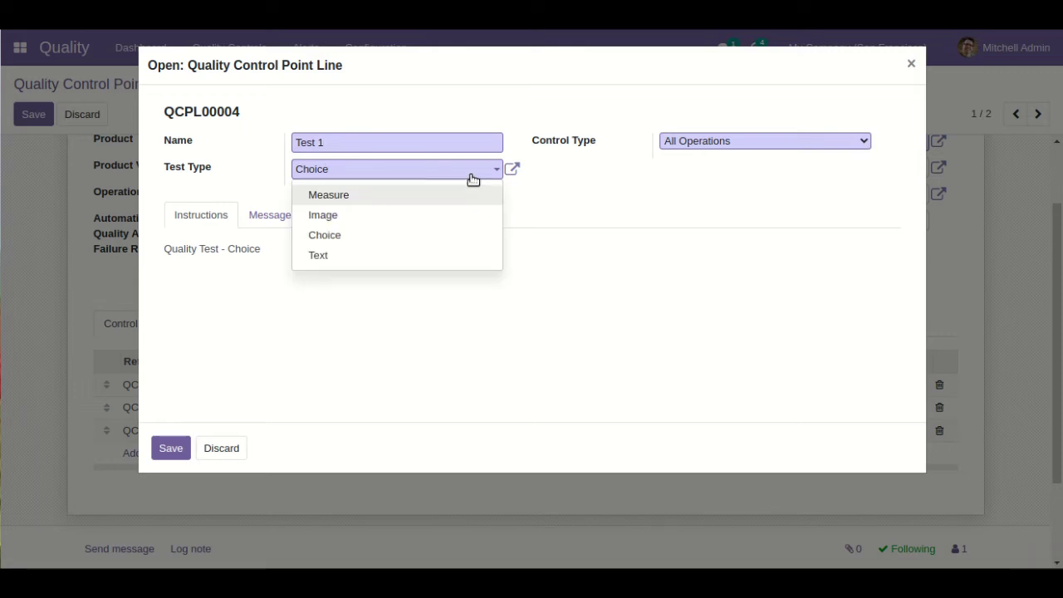
pyautogui.click(562, 201)
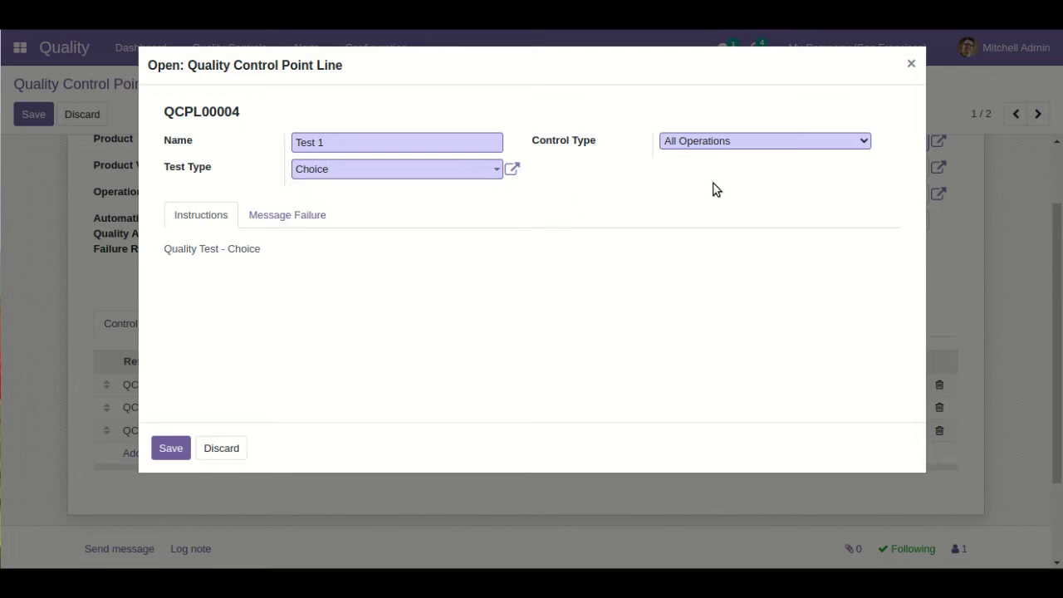
pyautogui.click(756, 144)
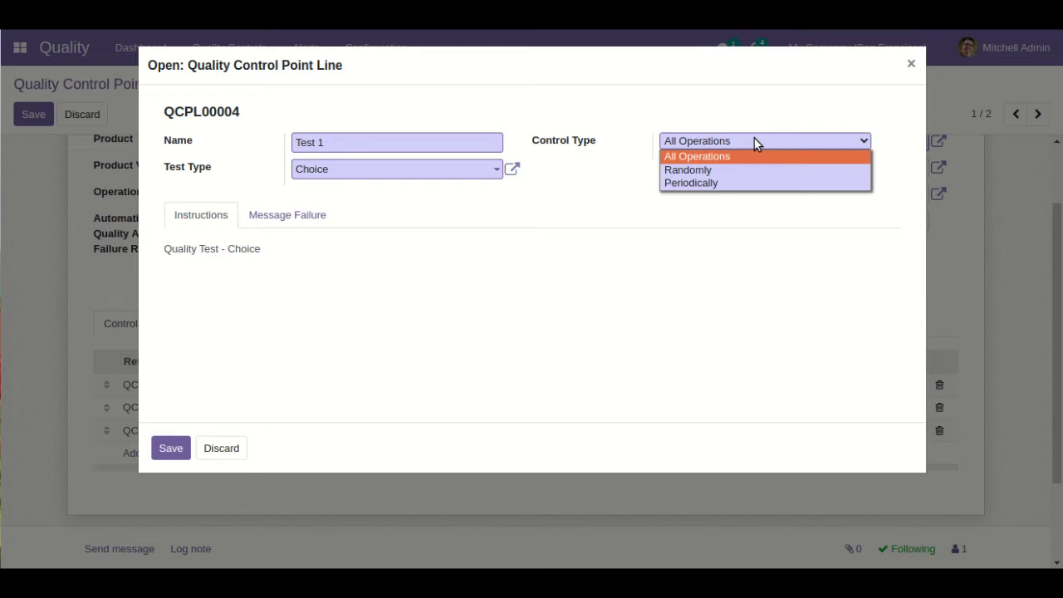
pyautogui.click(776, 184)
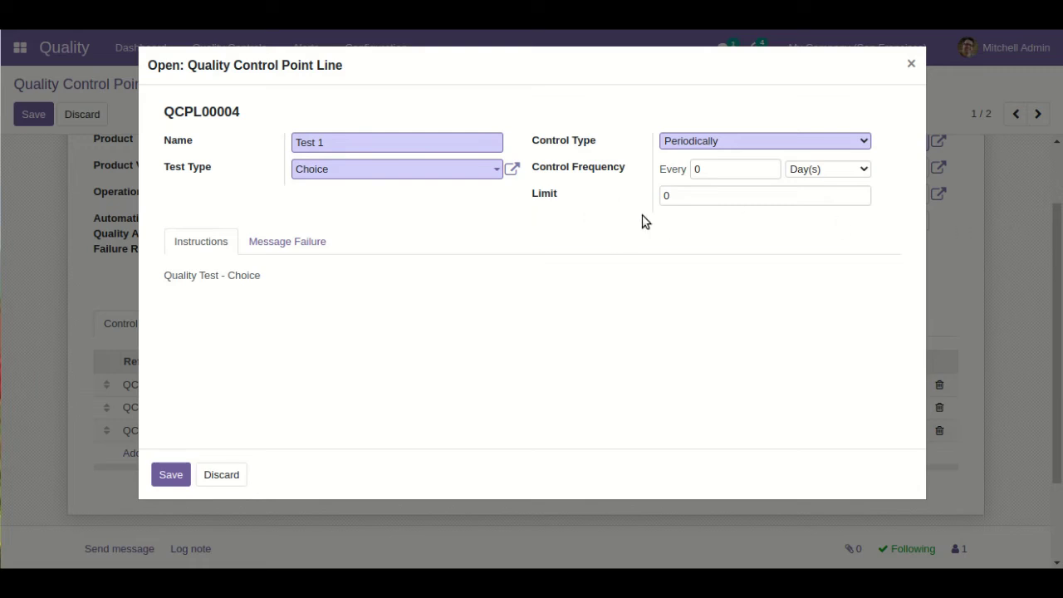
pyautogui.click(768, 141)
pyautogui.click(761, 154)
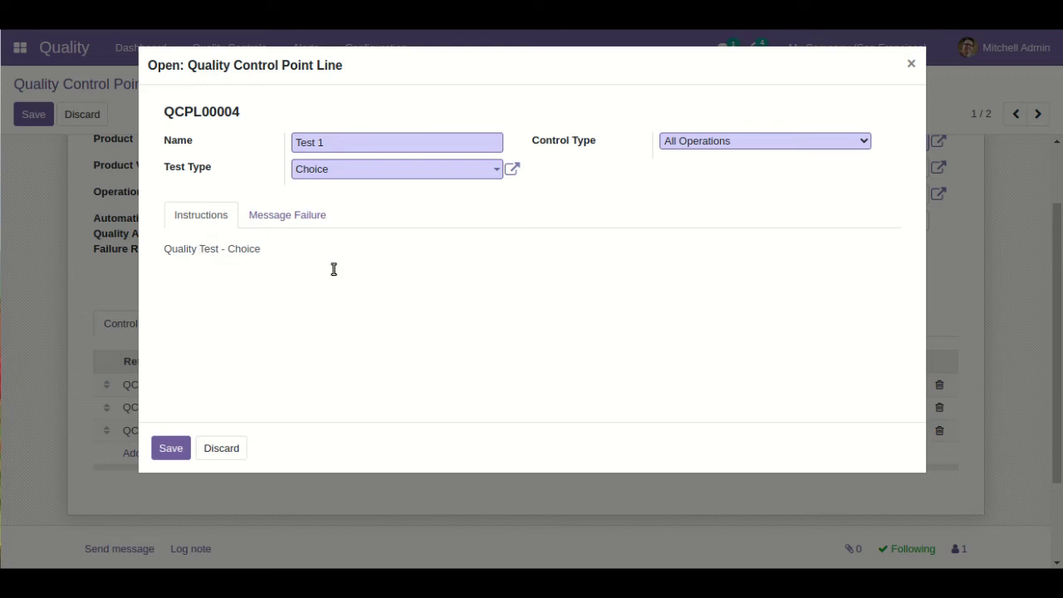
# View Test 1's failure message, discard the line unsaved, and reopen it.
pyautogui.click(329, 222)
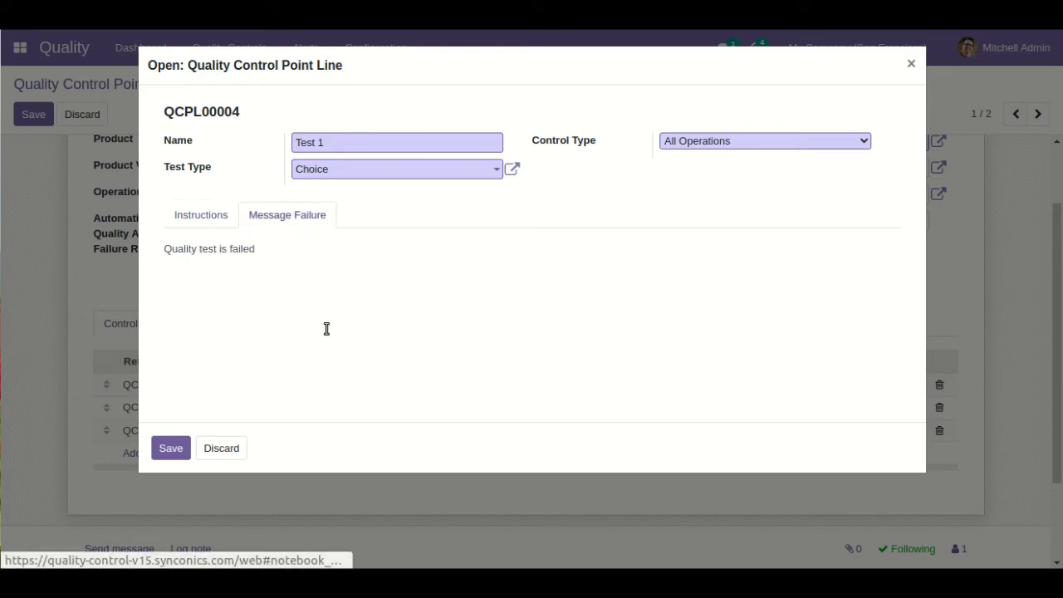
pyautogui.click(276, 253)
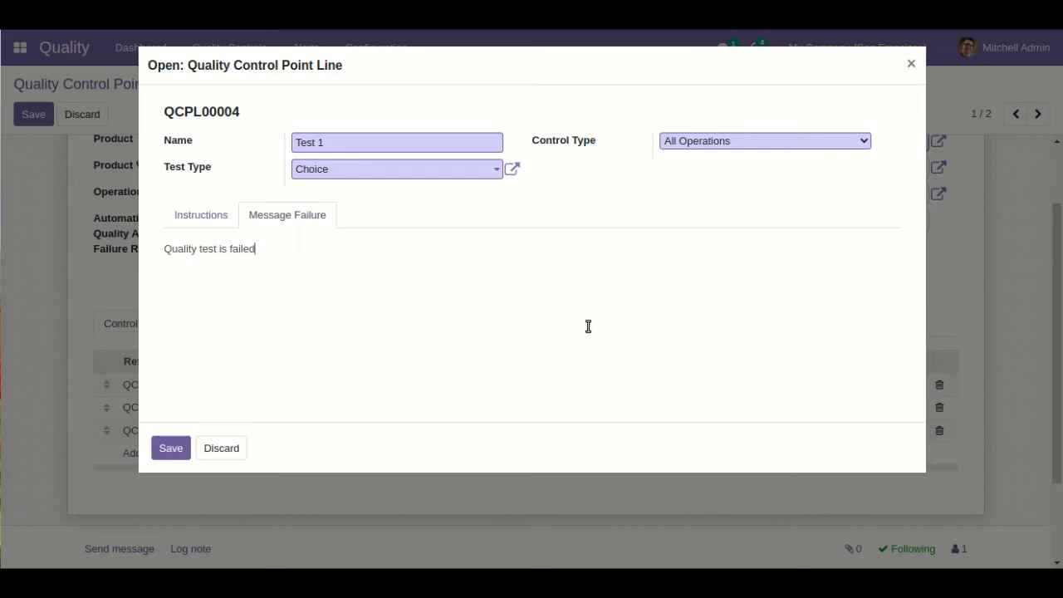
pyautogui.click(242, 447)
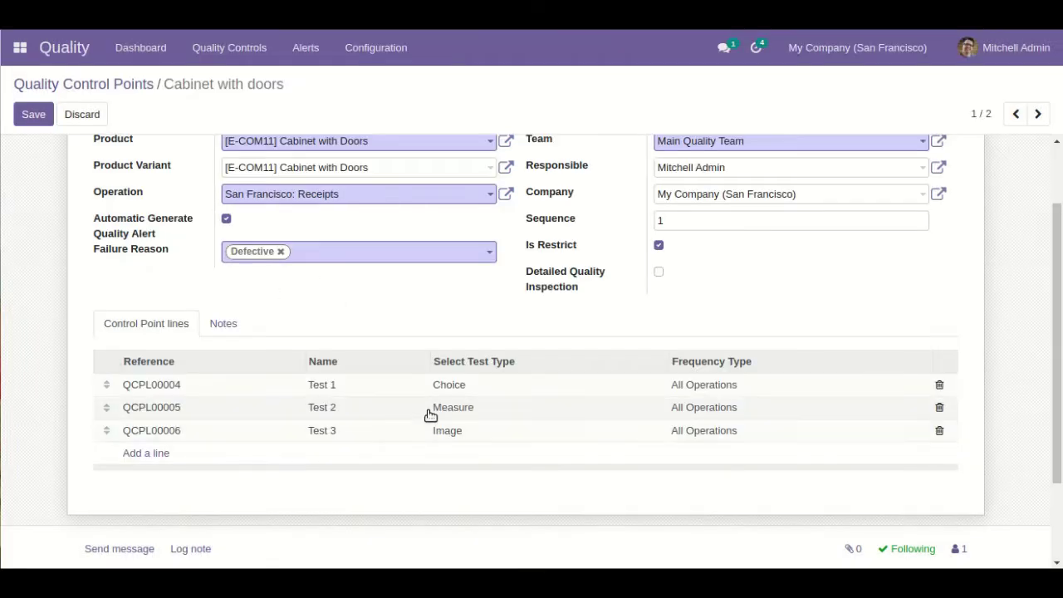
pyautogui.click(504, 393)
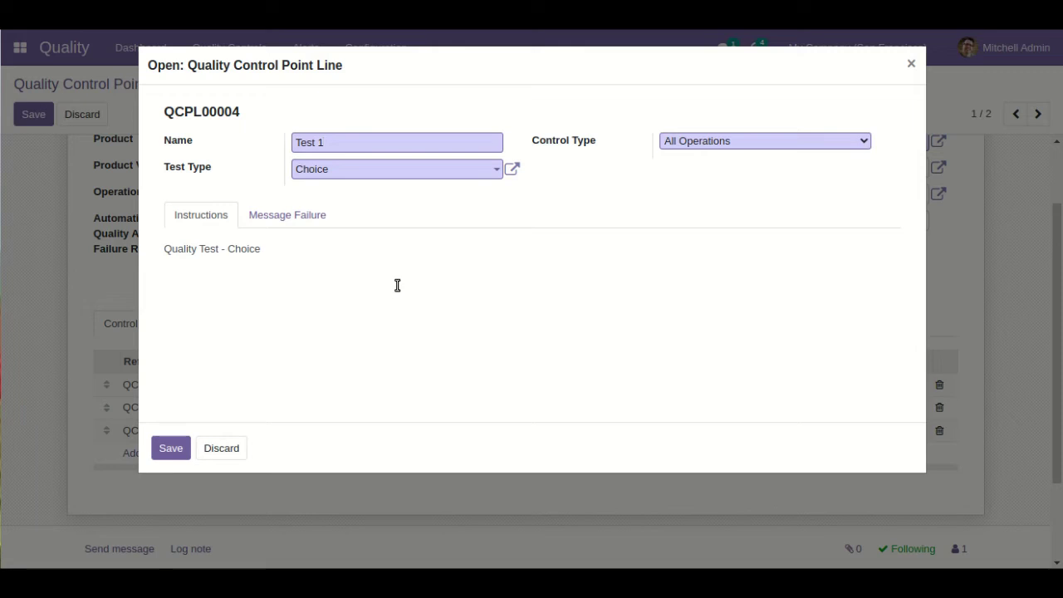
# Discard Test 1, then open and discard the Test 2 measure line.
pyautogui.click(239, 448)
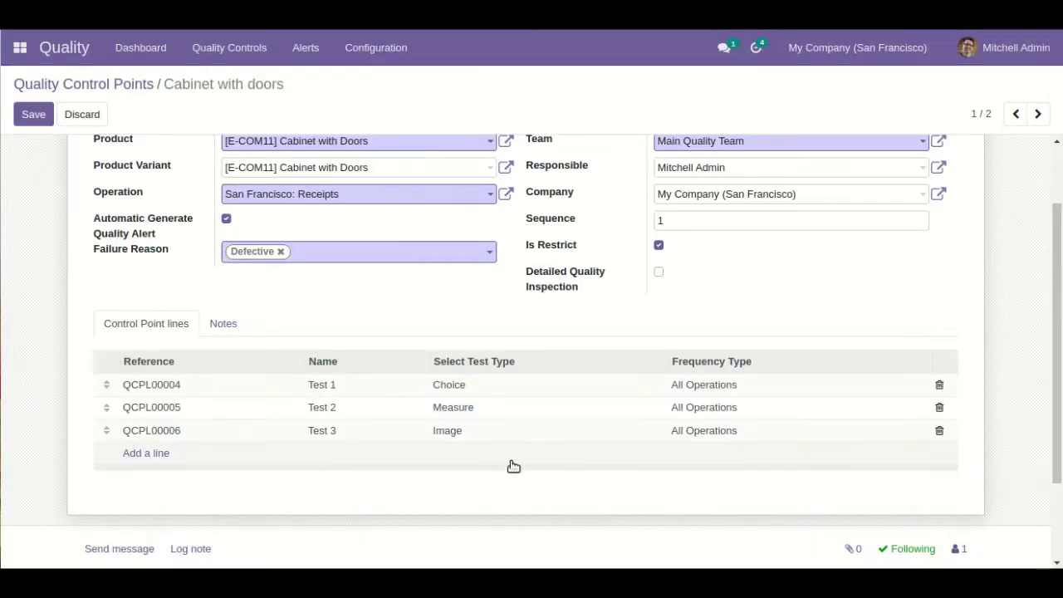
pyautogui.click(550, 411)
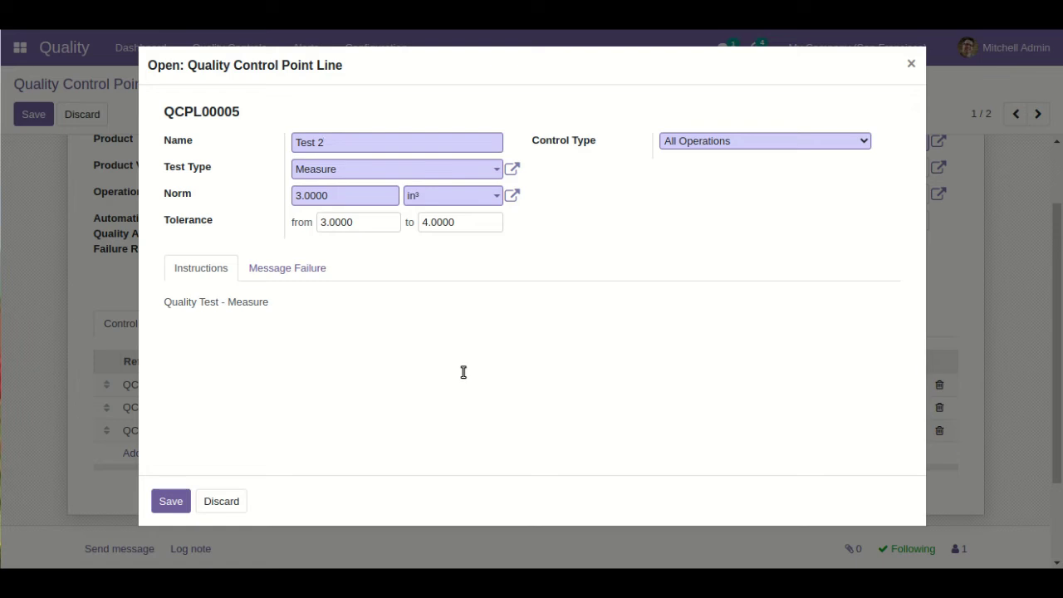
pyautogui.click(220, 500)
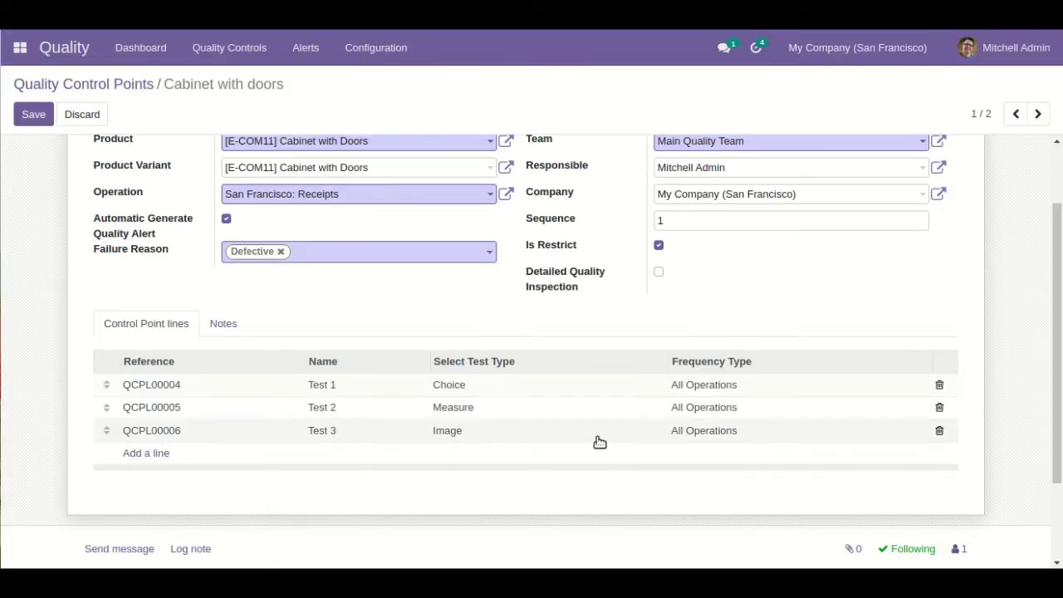
# Review Test 3, keeping its Image test type, and return to the top of the control point form.
pyautogui.click(599, 441)
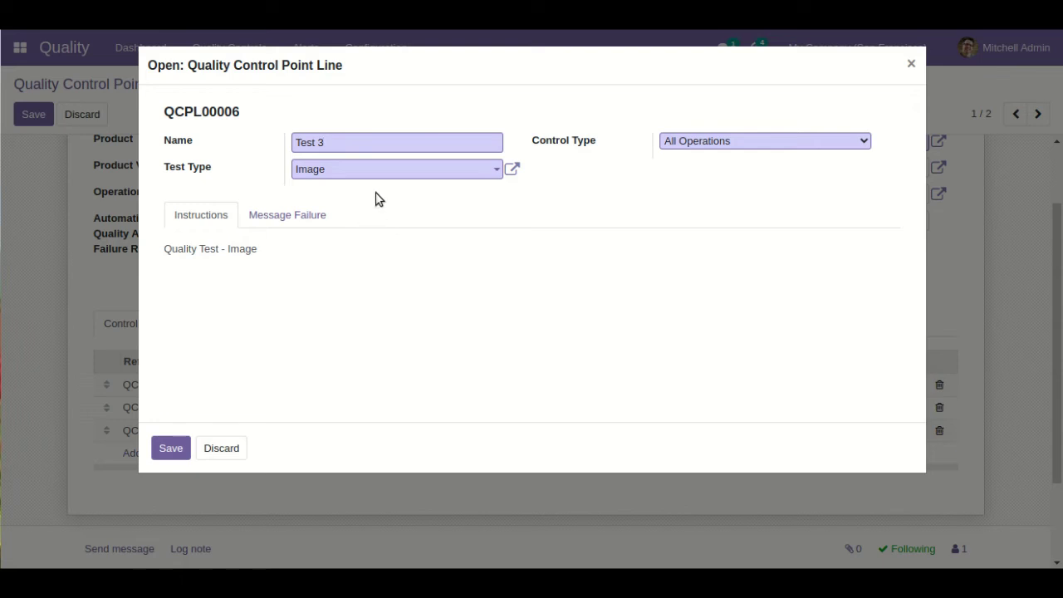
pyautogui.click(407, 172)
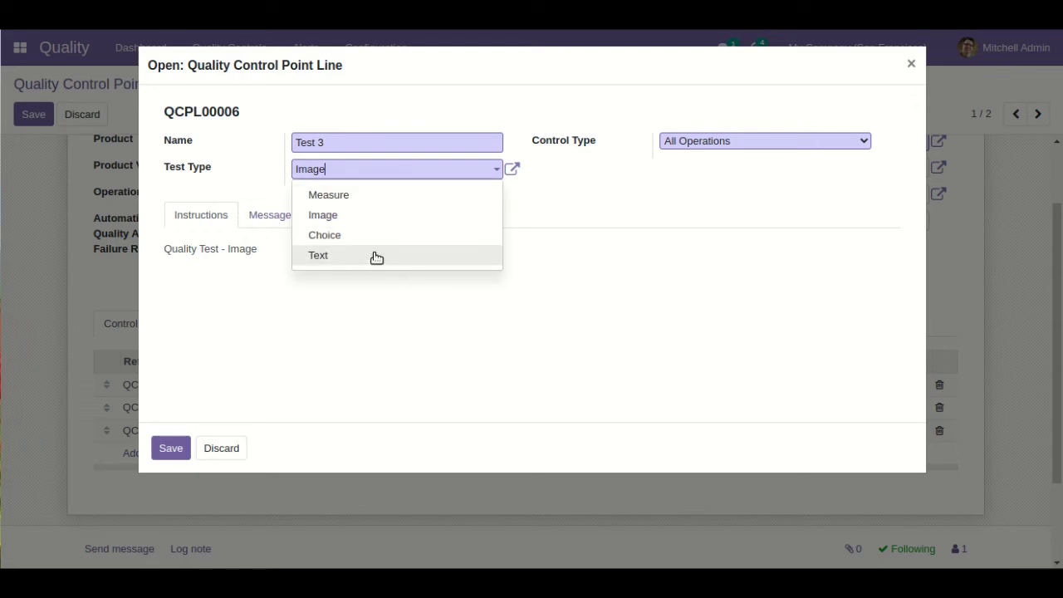
pyautogui.click(623, 211)
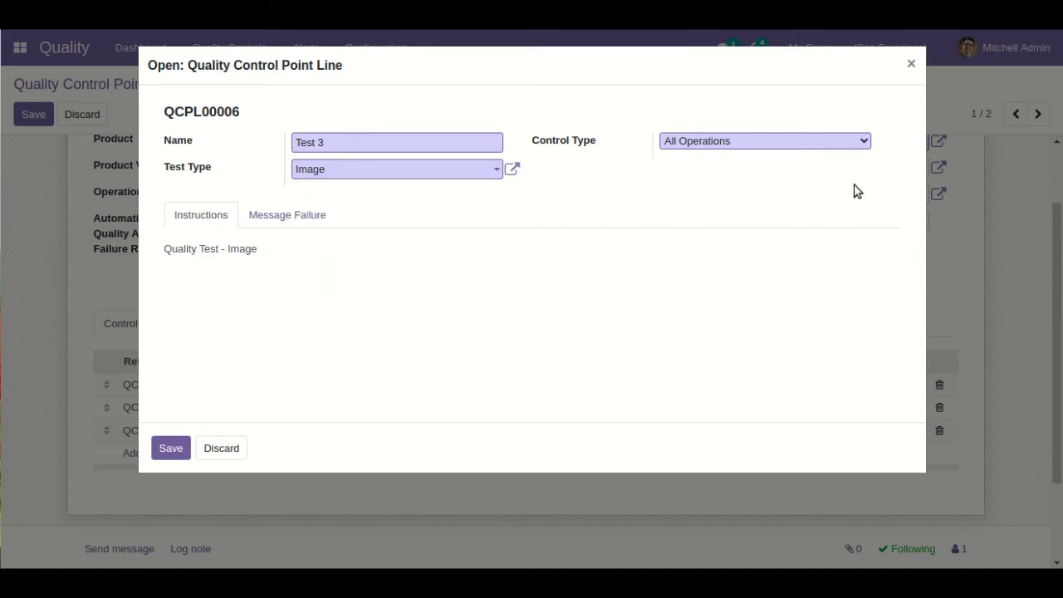
pyautogui.click(910, 64)
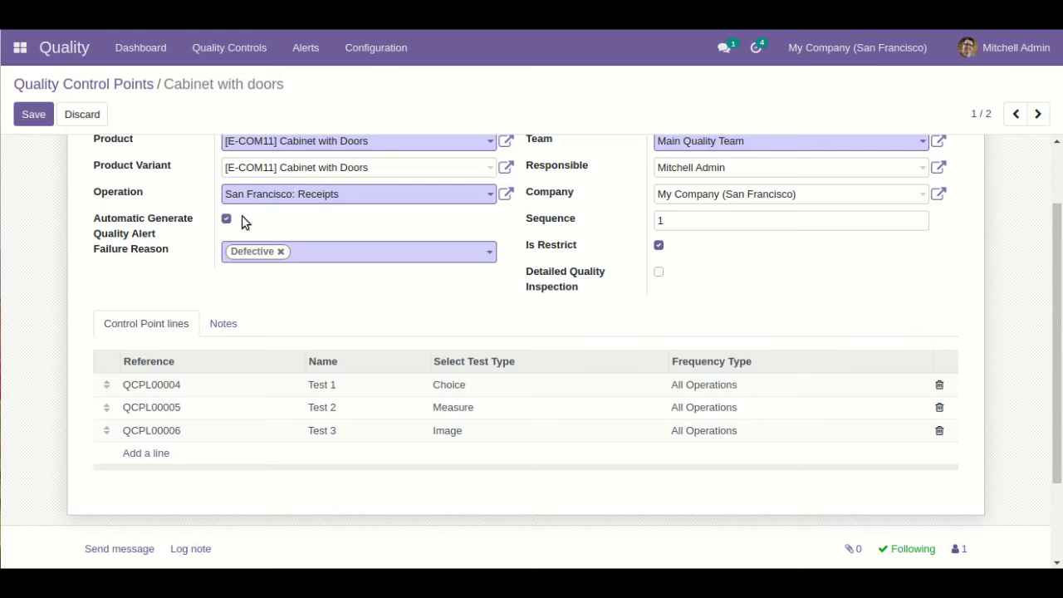
pyautogui.scroll(2, 1030, 249)
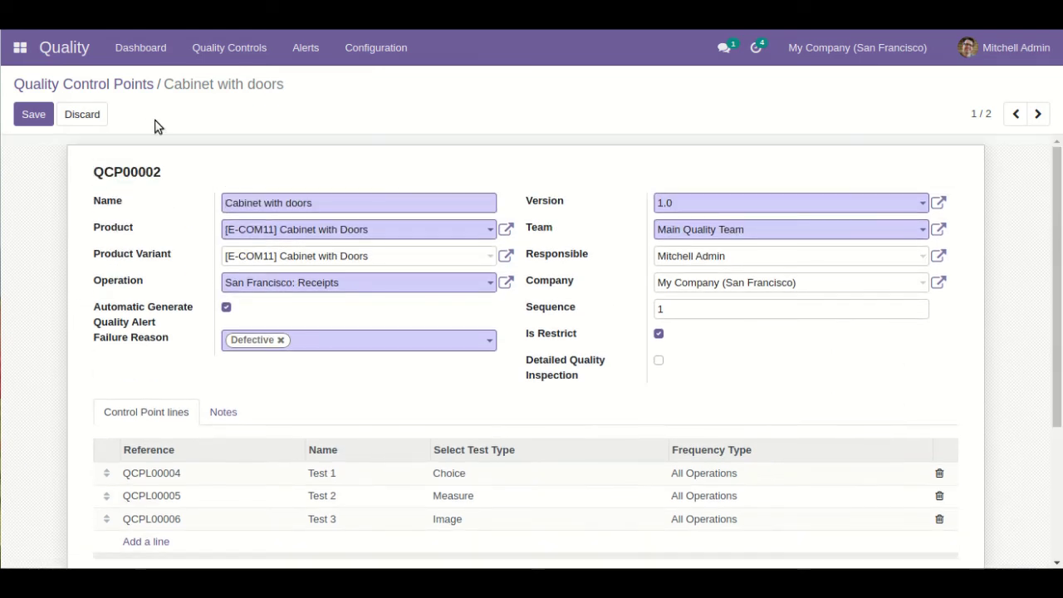
# Go from the control points to the Quality Alerts list.
pyautogui.click(143, 86)
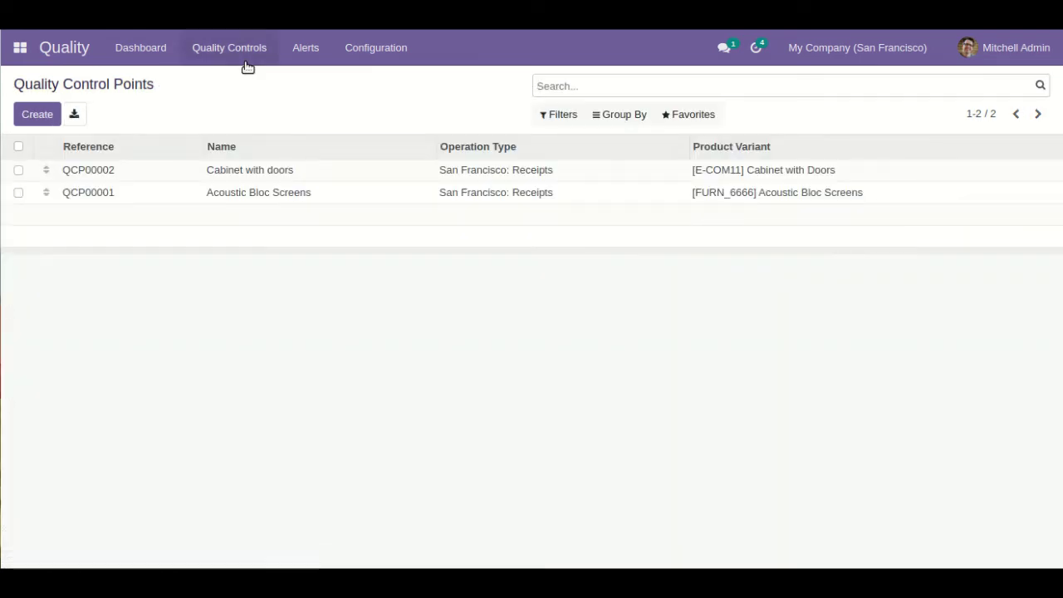
pyautogui.click(249, 59)
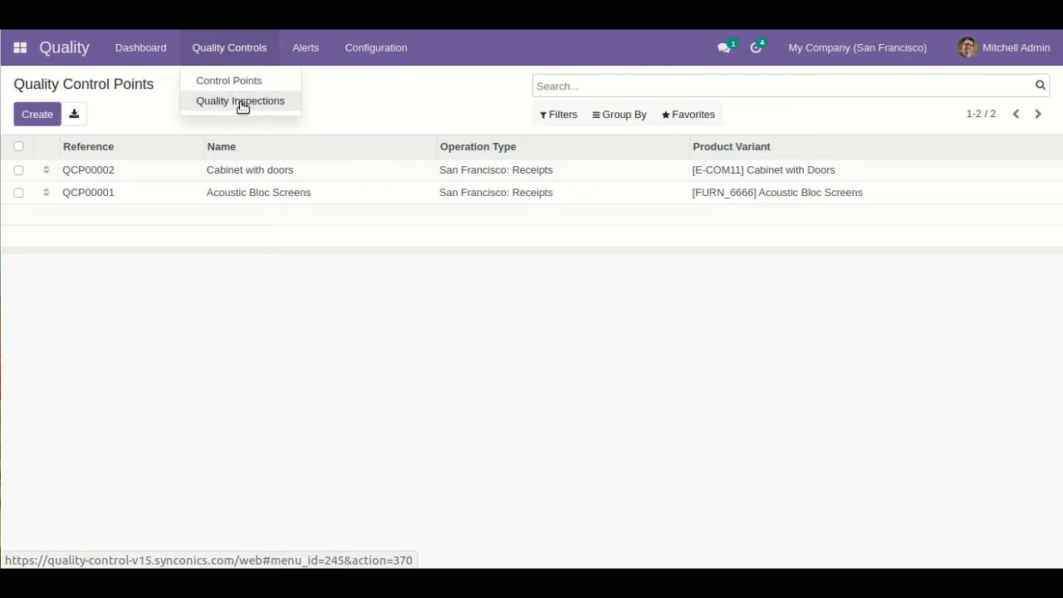
pyautogui.moveTo(311, 66)
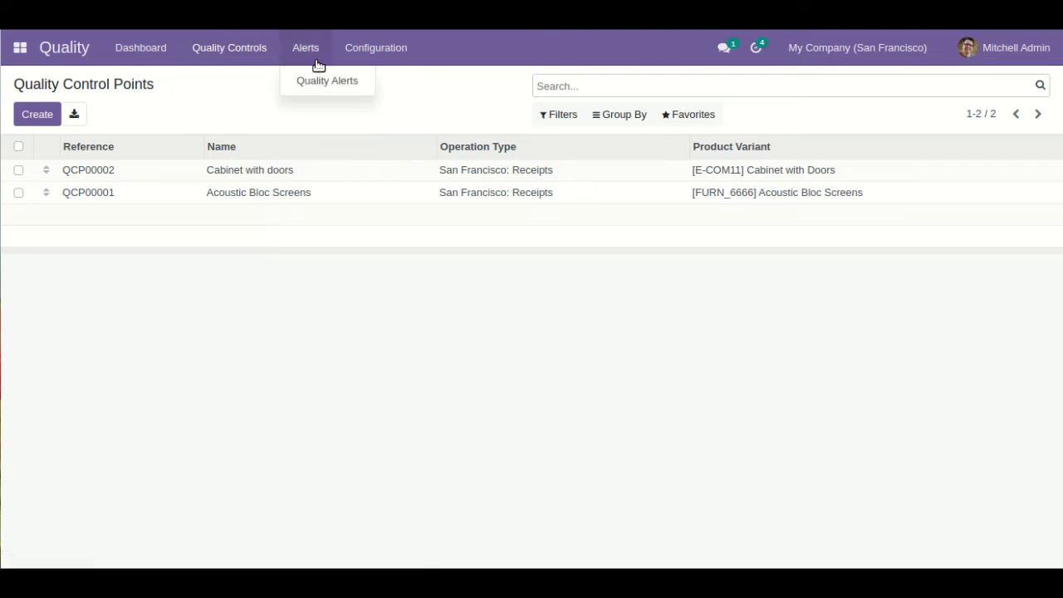
pyautogui.click(325, 82)
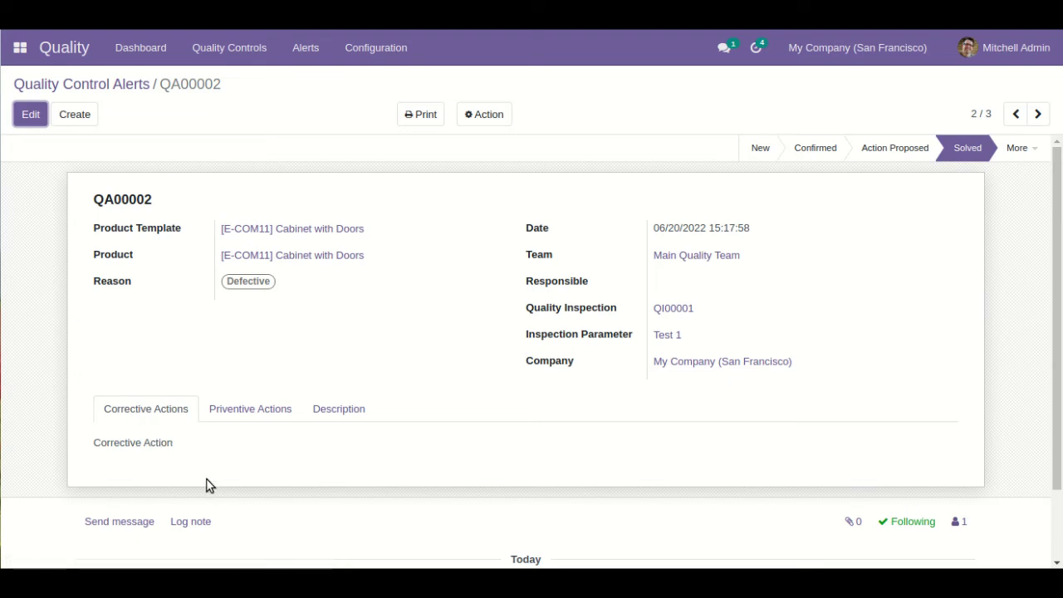
# Review QA00002's preventive actions, description and corrective actions, then return to the alerts list.
pyautogui.click(252, 415)
pyautogui.click(320, 412)
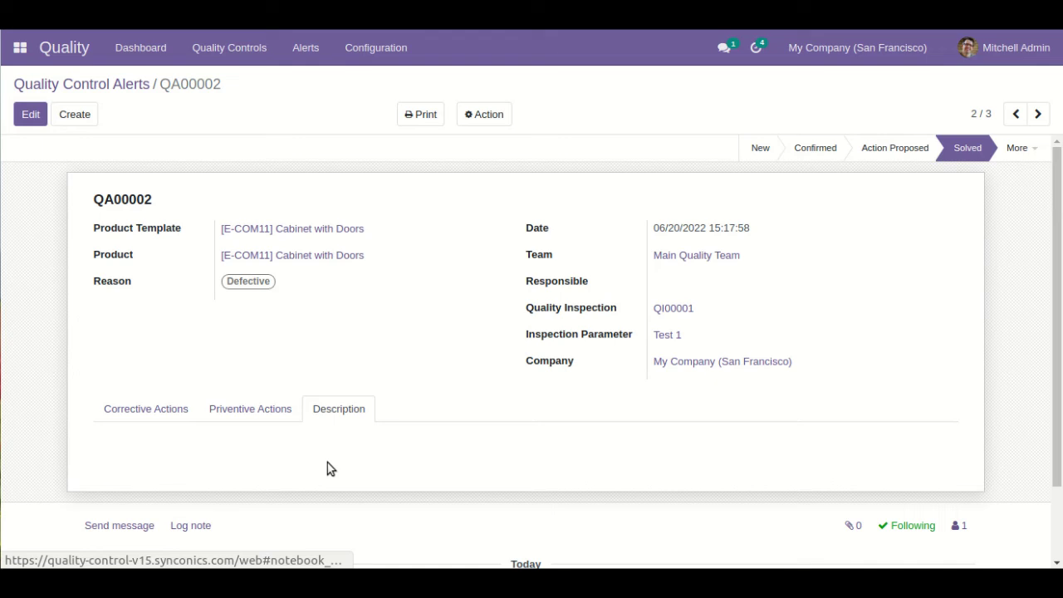
pyautogui.click(151, 415)
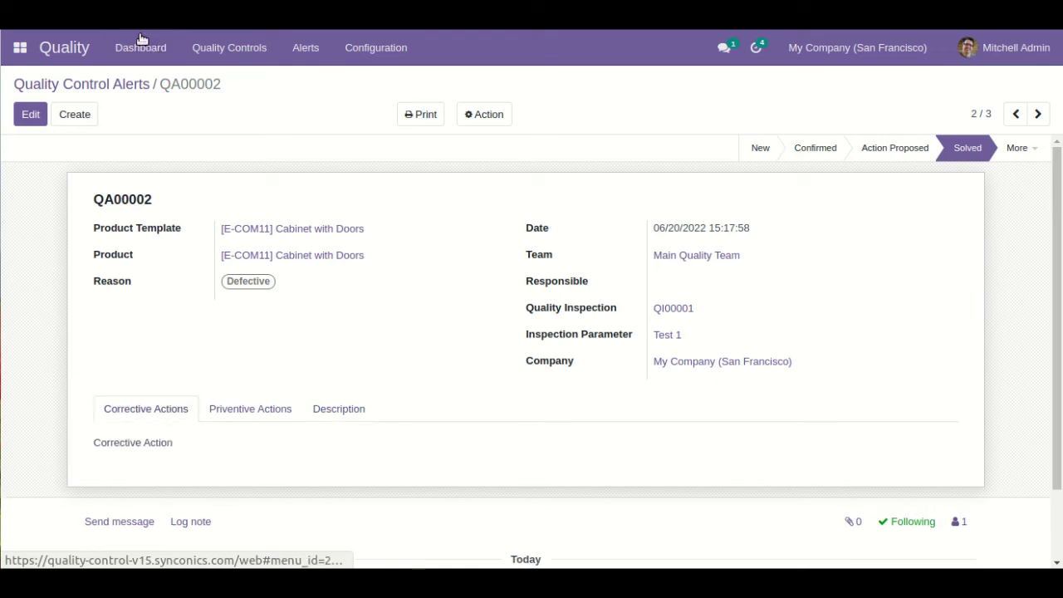
pyautogui.click(141, 86)
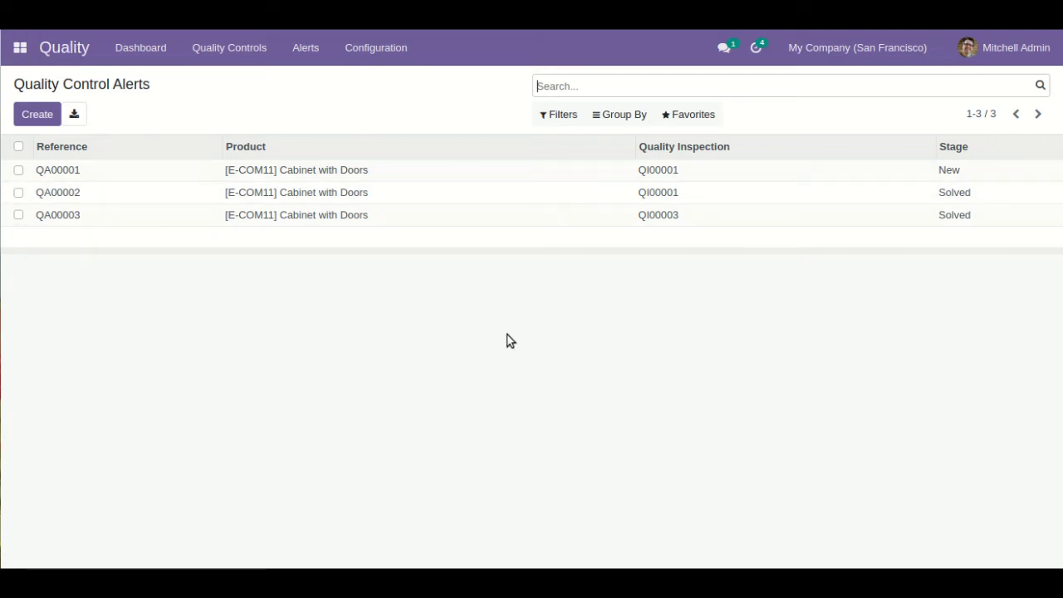
# Start a new Purchase request for quotation with vendor Azure Interior.
pyautogui.click(20, 48)
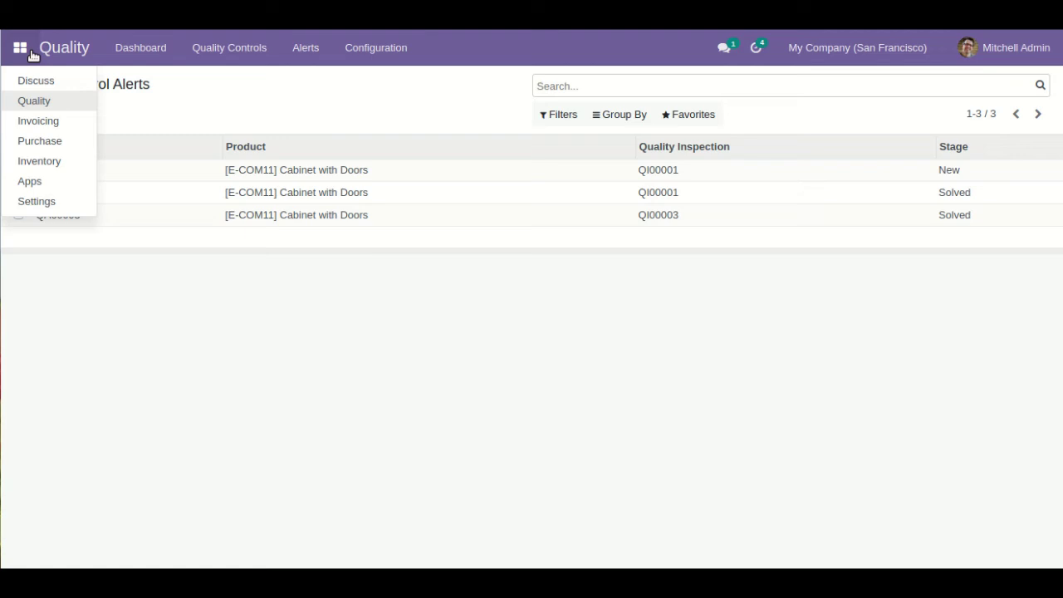
pyautogui.click(80, 144)
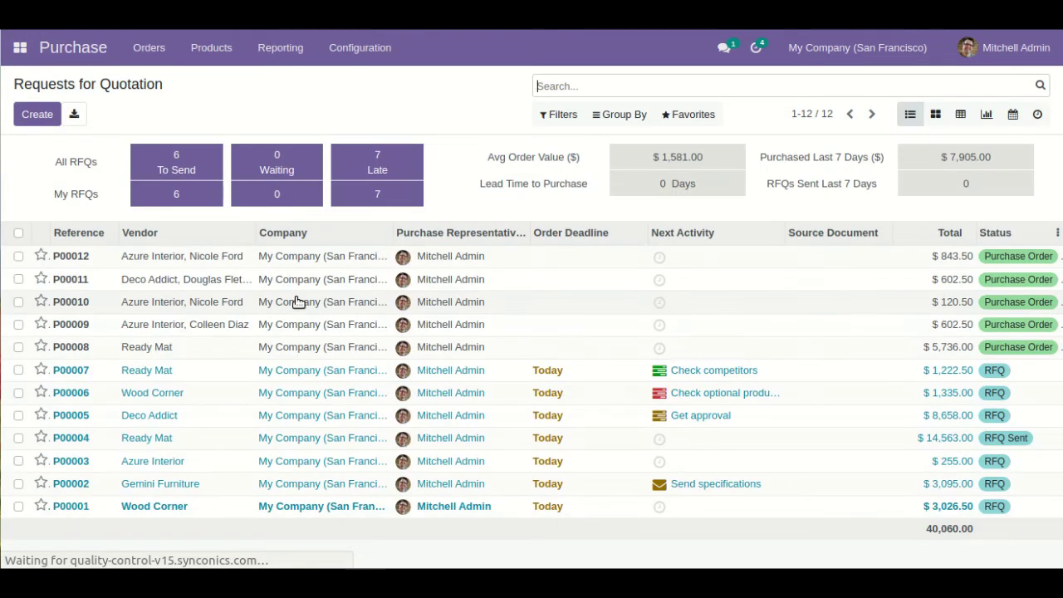
pyautogui.click(40, 116)
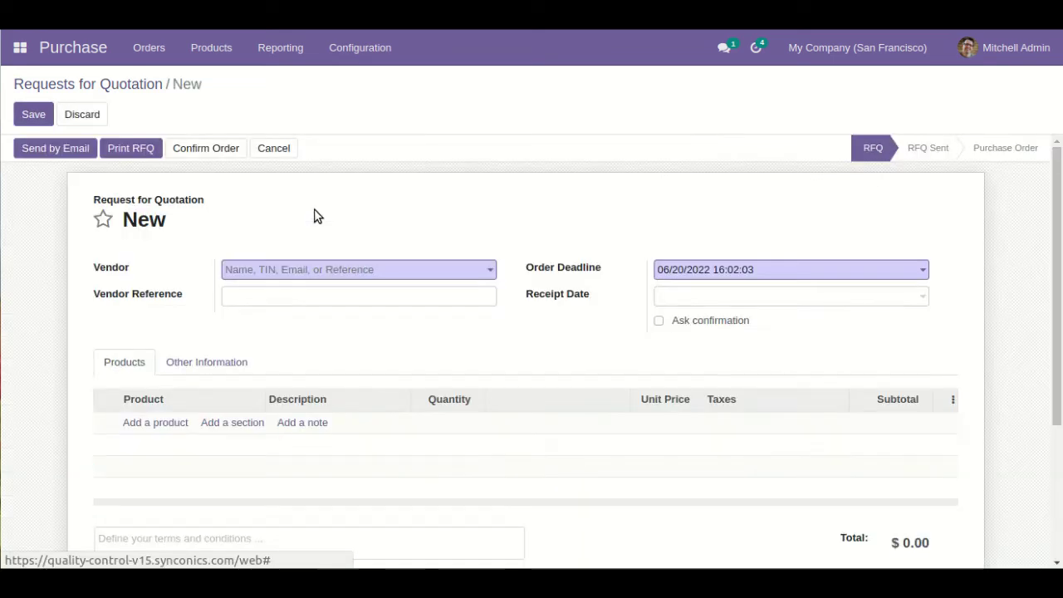
pyautogui.click(438, 269)
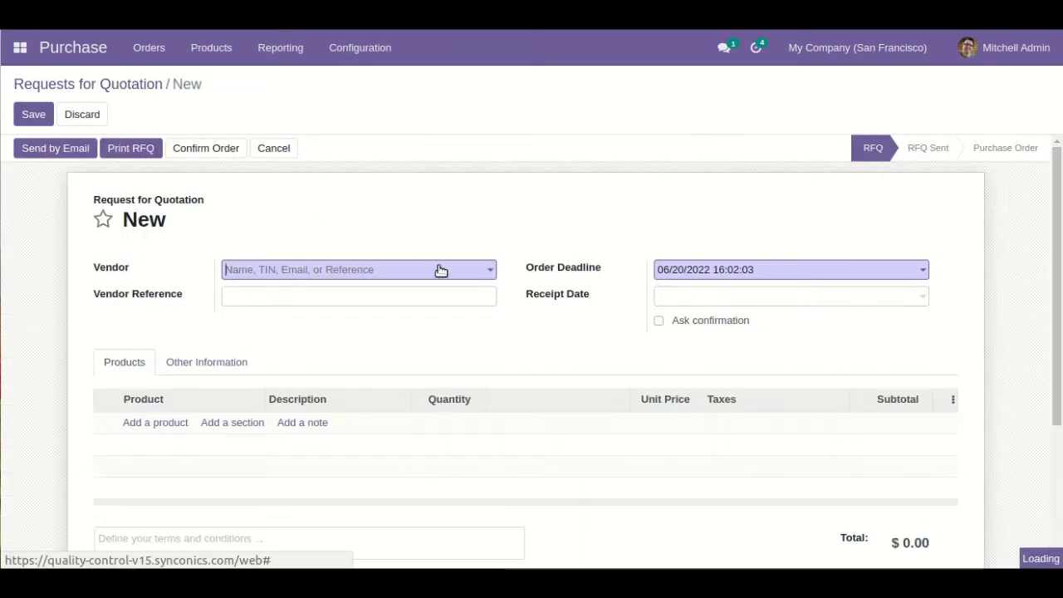
# Add a quotation line for 5 Cabinet with Doors.
pyautogui.click(170, 423)
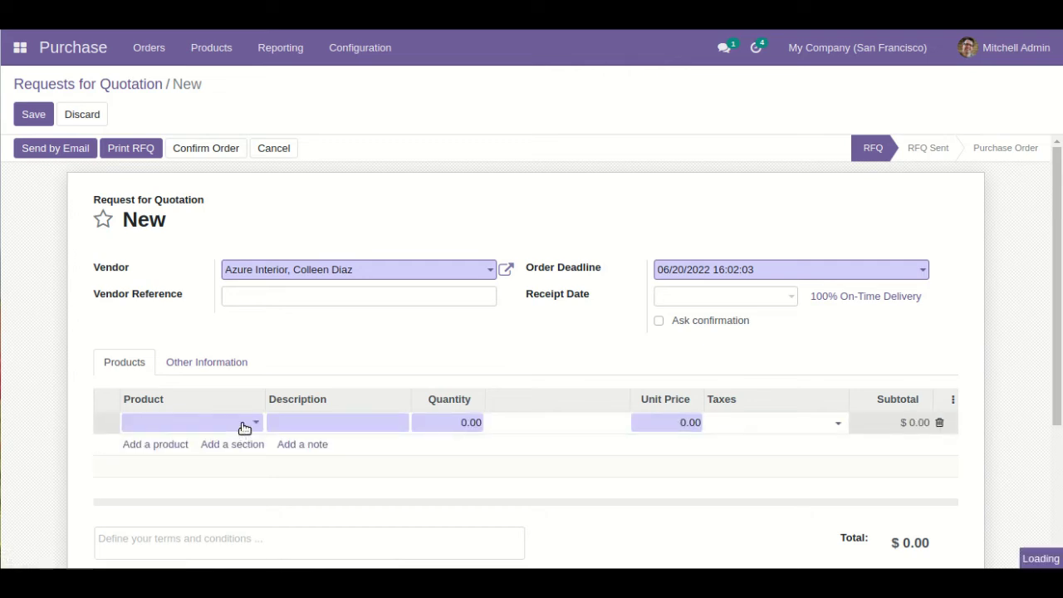
pyautogui.write('cabinet')
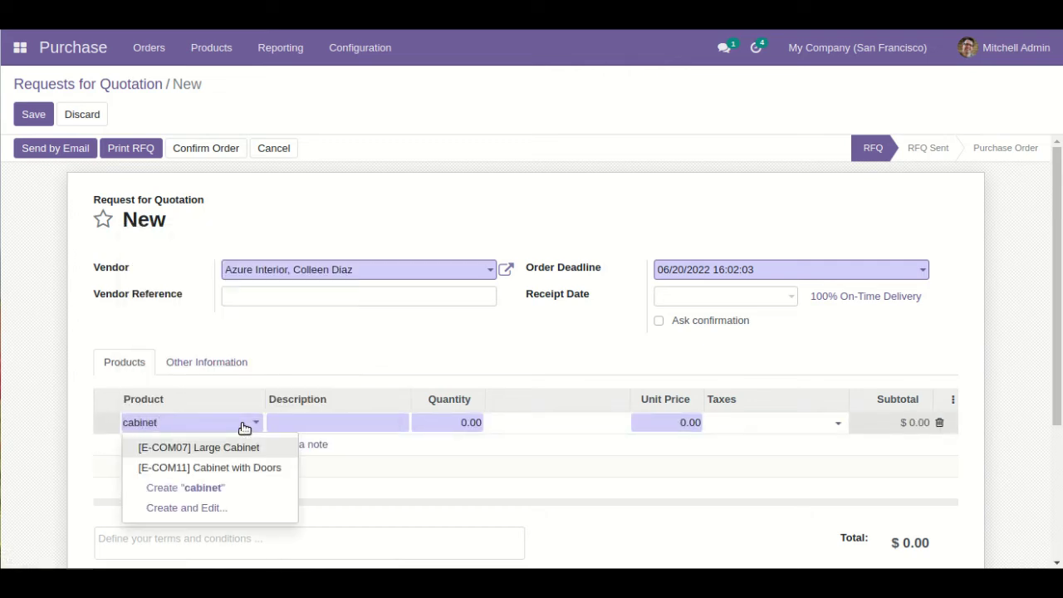
pyautogui.press('Down')
pyautogui.press('Return')
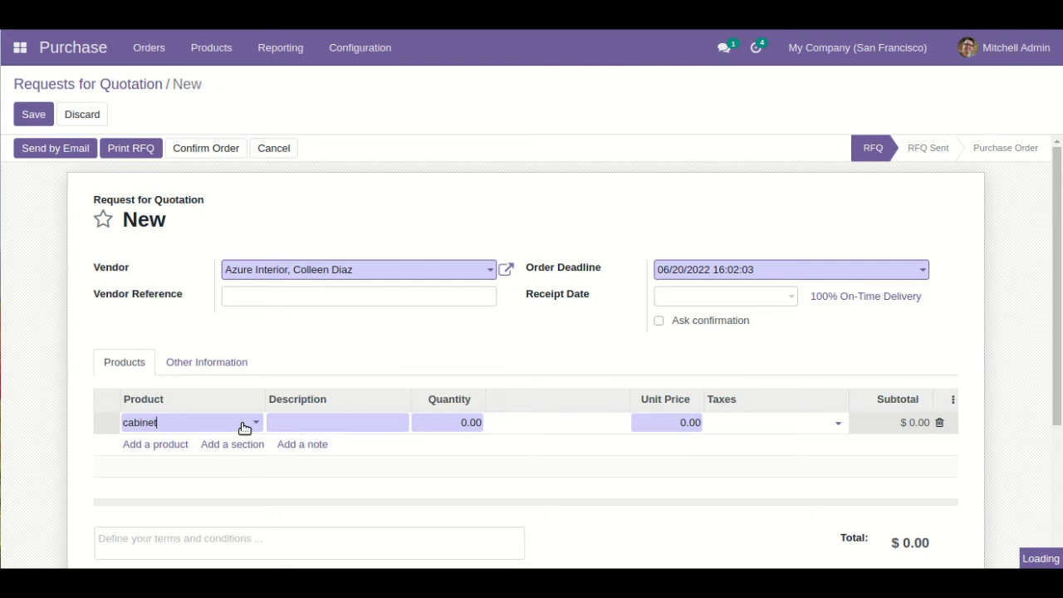
pyautogui.press('Tab')
pyautogui.write('5')
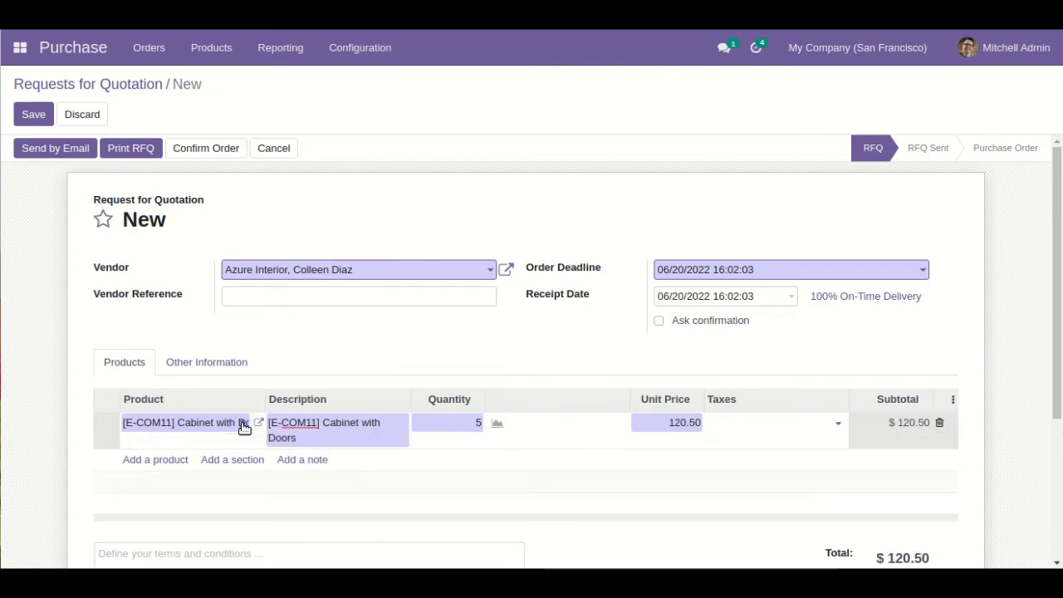
# Save and confirm it as P00013, then open receipt WH/IN/00011's operations.
pyautogui.click(33, 113)
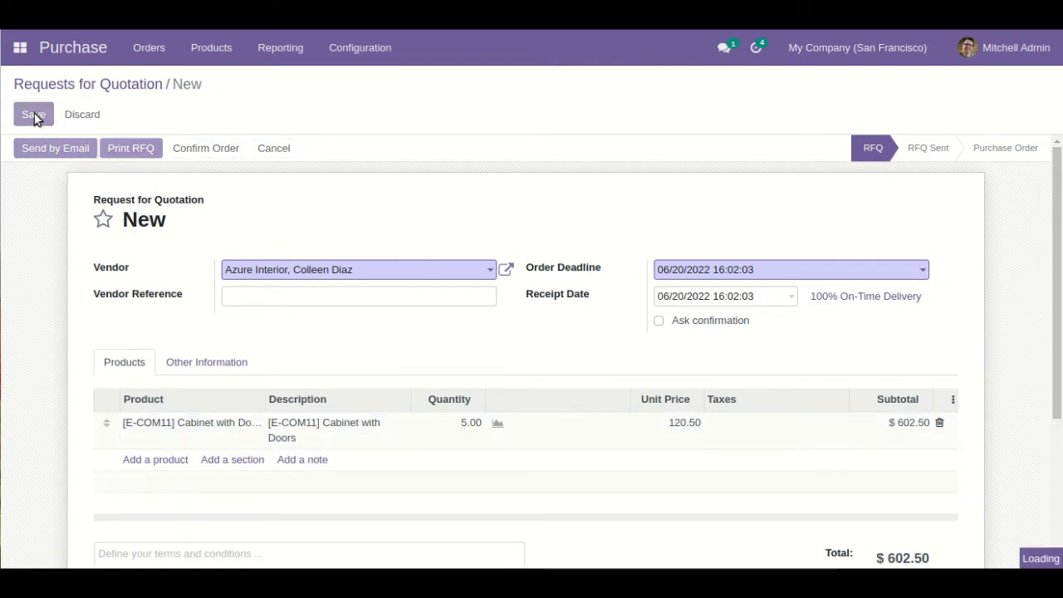
pyautogui.click(230, 156)
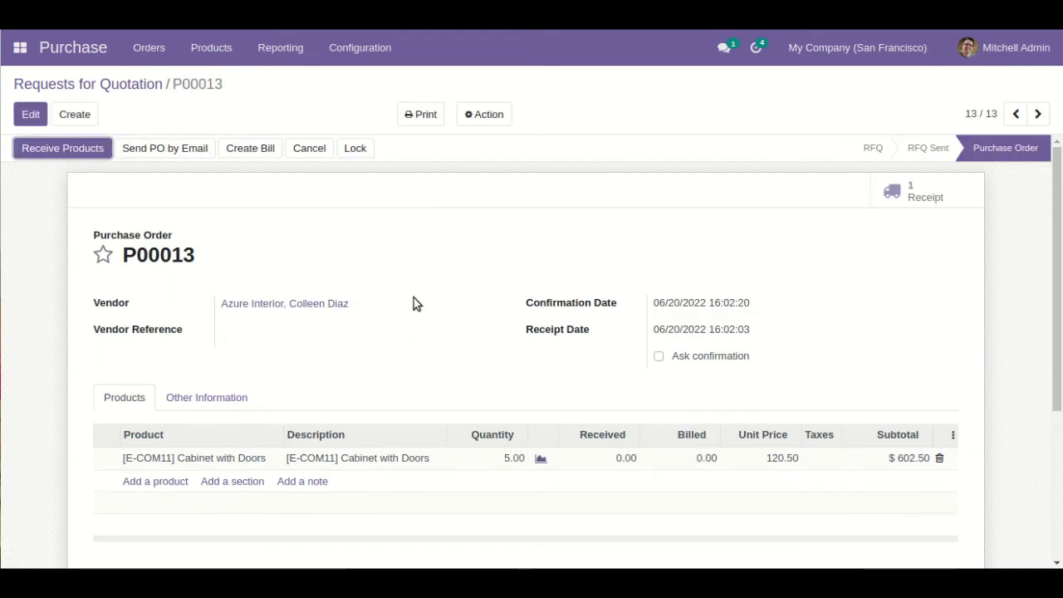
pyautogui.click(977, 191)
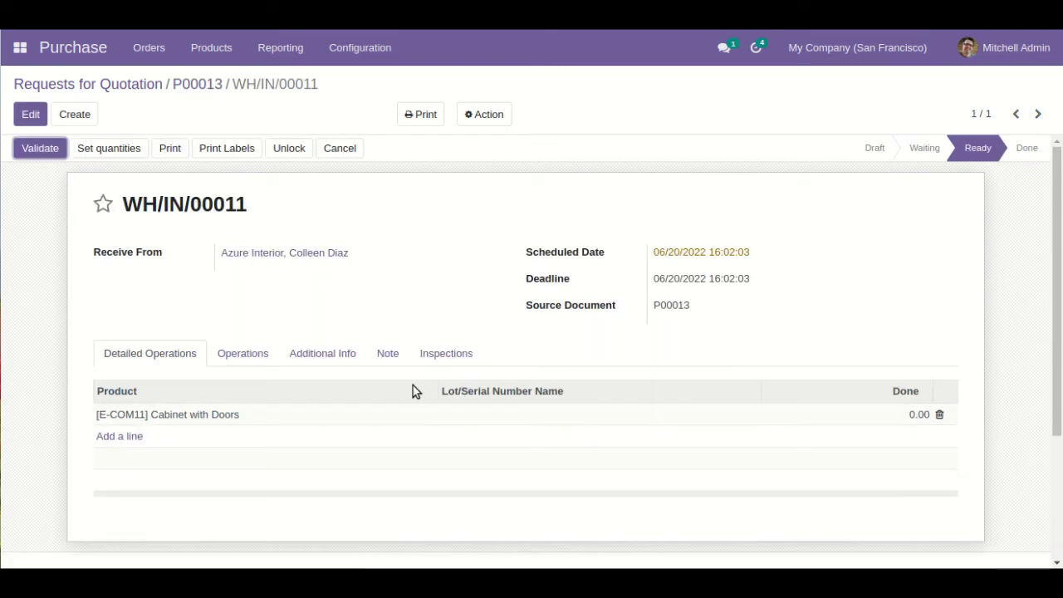
pyautogui.click(233, 347)
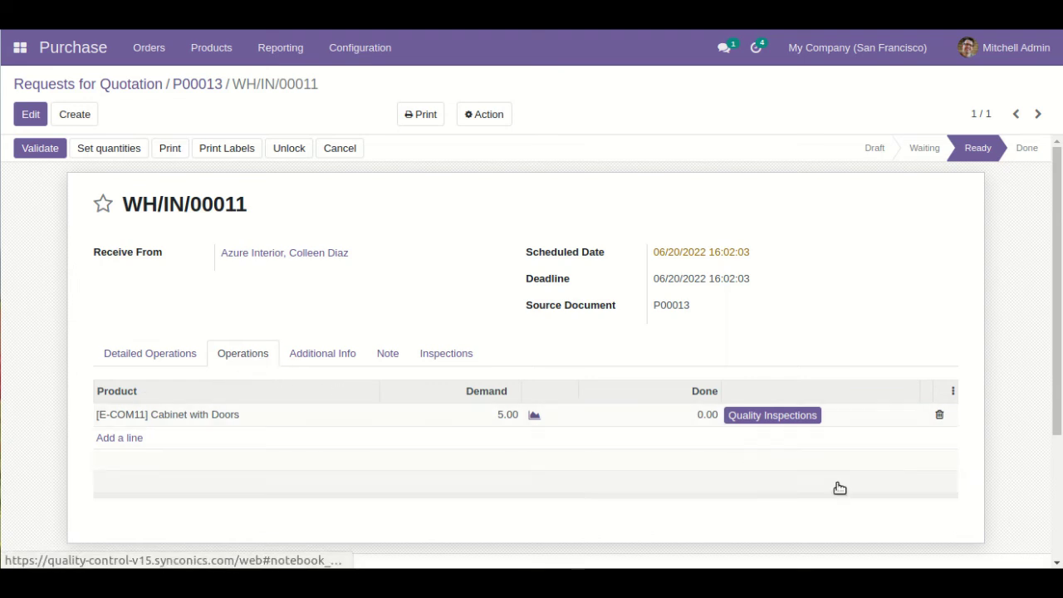
# Pass Test 1, then enter and confirm a failing 4.50 in³ measure for Test 2.
pyautogui.click(790, 423)
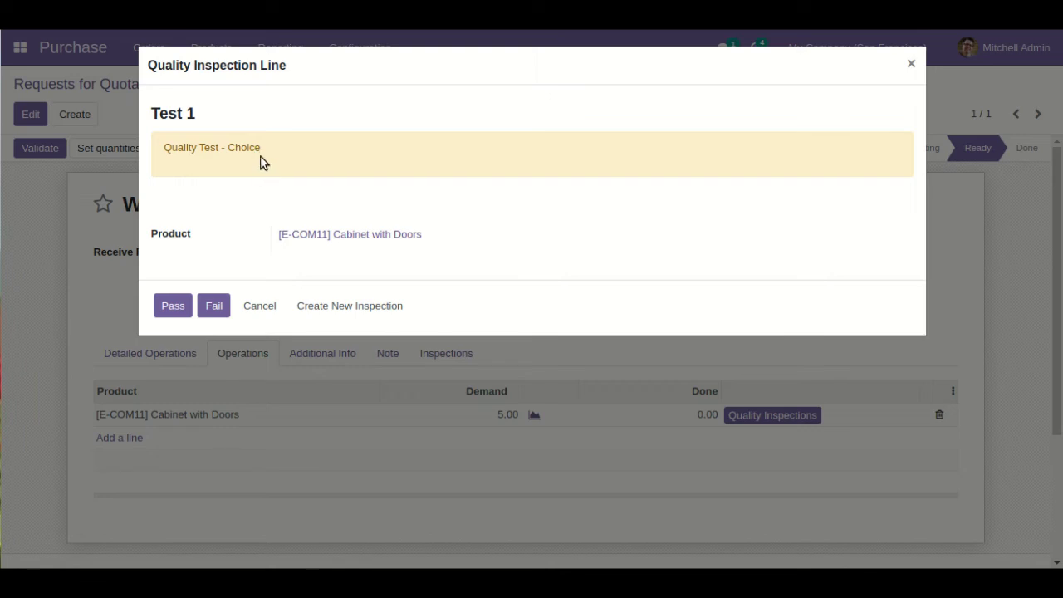
pyautogui.click(176, 307)
pyautogui.click(176, 307)
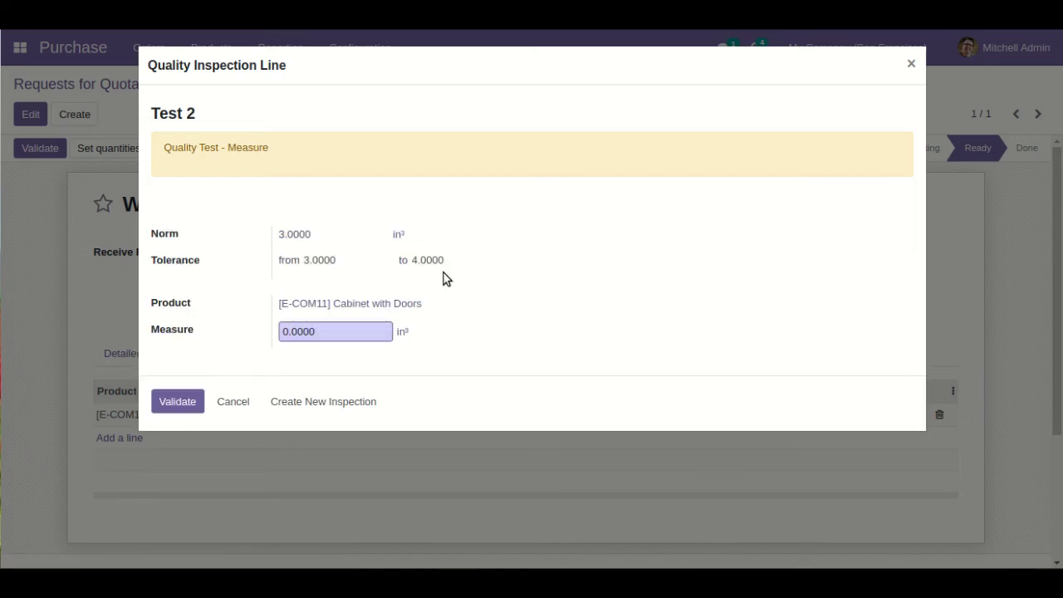
pyautogui.moveTo(339, 335); pyautogui.dragTo(244, 325)
pyautogui.write('4.5')
pyautogui.click(191, 402)
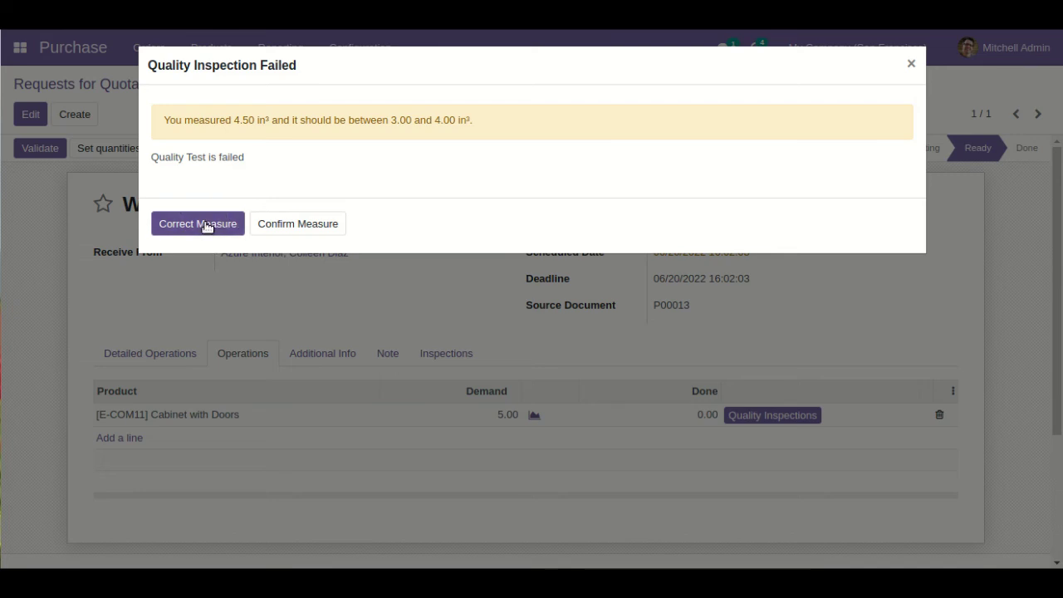
pyautogui.click(315, 224)
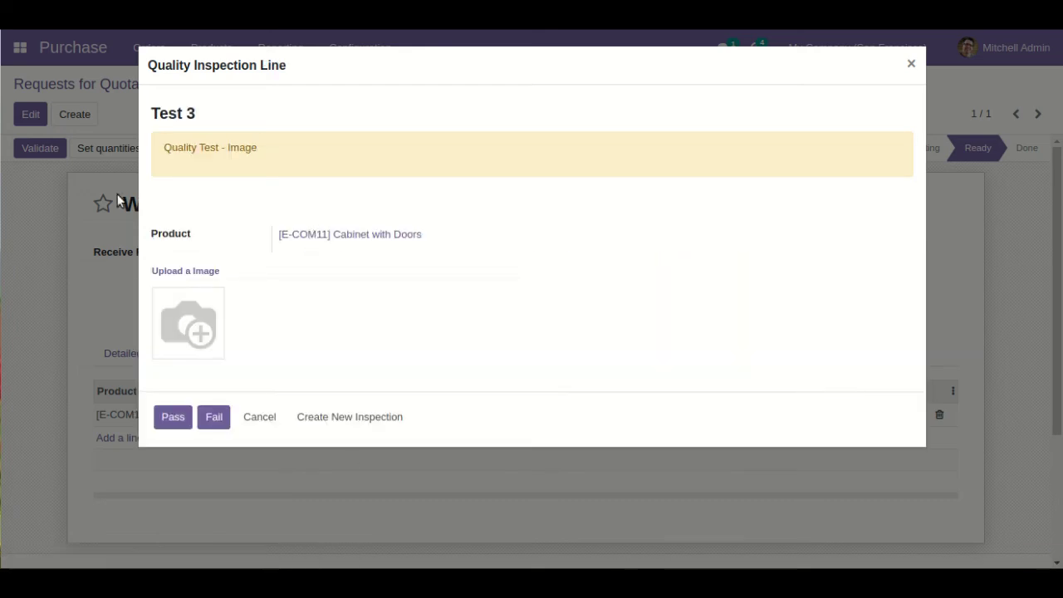
# Attach the cabinet photo and pass the Test 3 image test.
pyautogui.moveTo(208, 322)
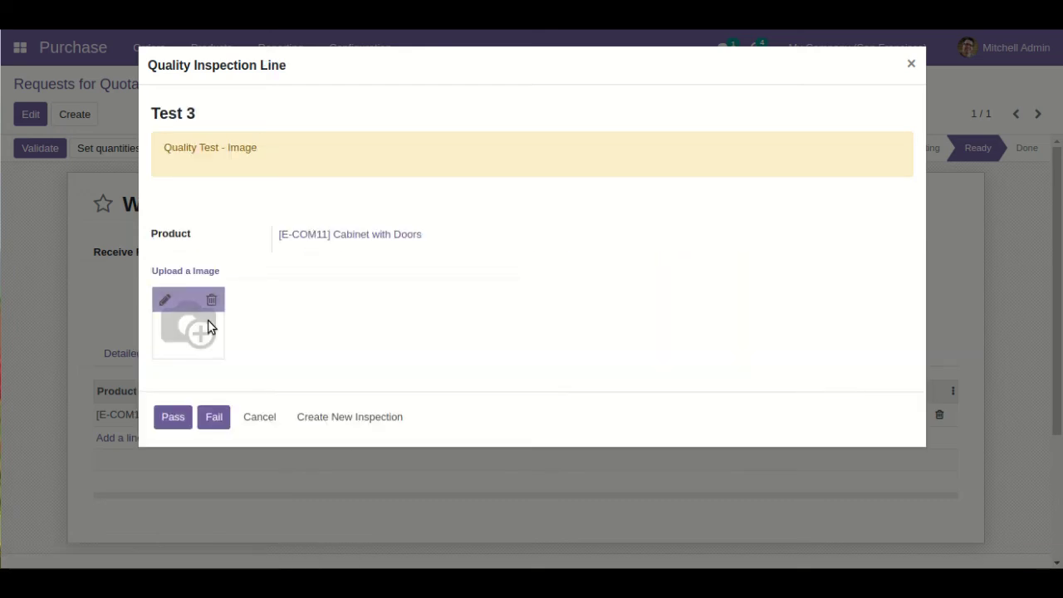
pyautogui.click(160, 301)
pyautogui.click(451, 83)
pyautogui.click(451, 83)
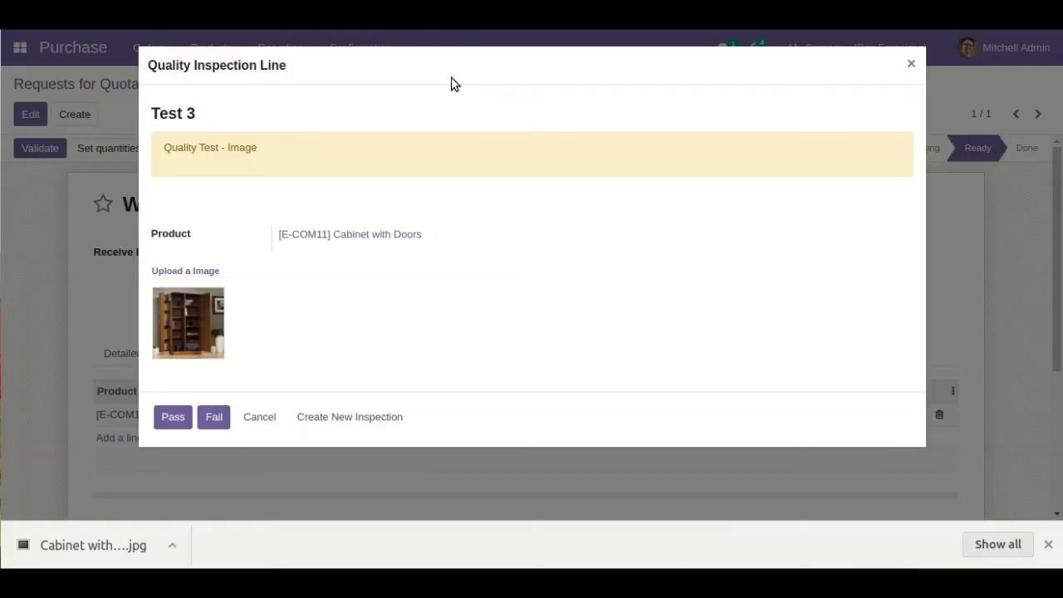
pyautogui.click(179, 422)
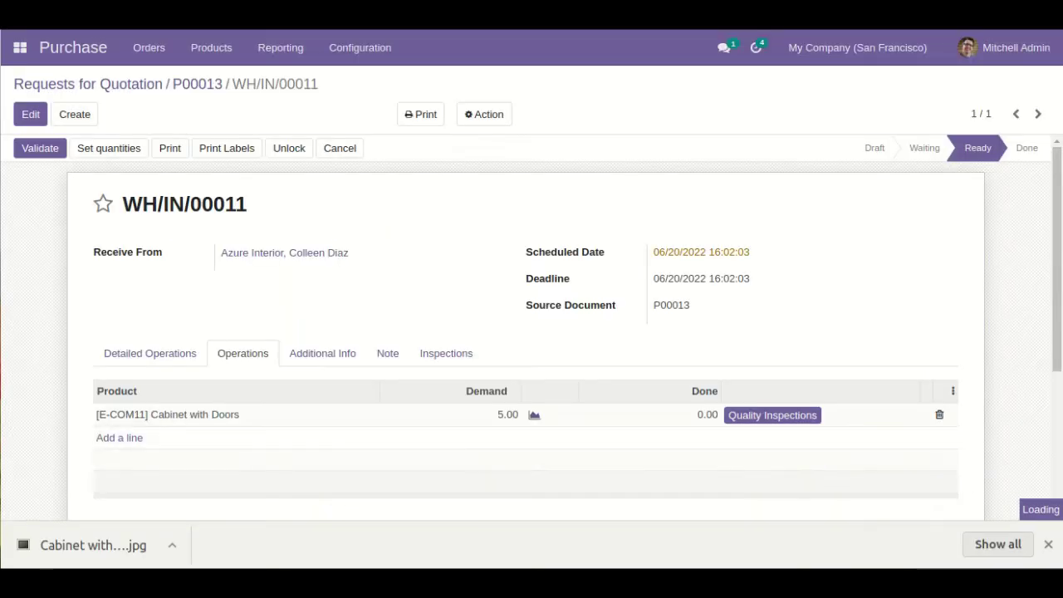
# Close the downloads bar and open QI00005 from the receipt's Inspections tab.
pyautogui.click(1049, 544)
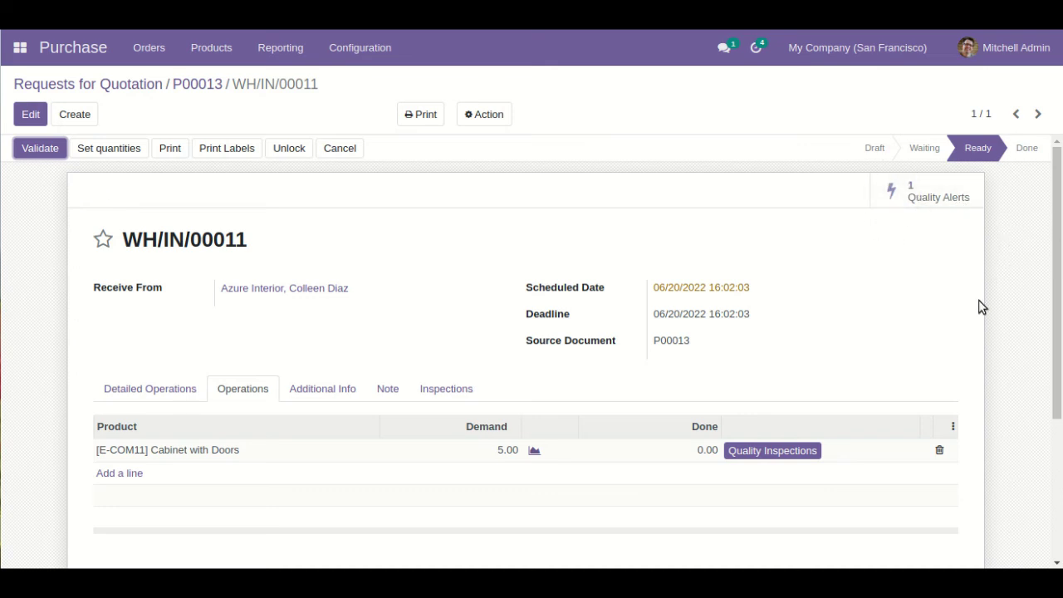
pyautogui.click(305, 395)
pyautogui.click(391, 392)
pyautogui.click(448, 392)
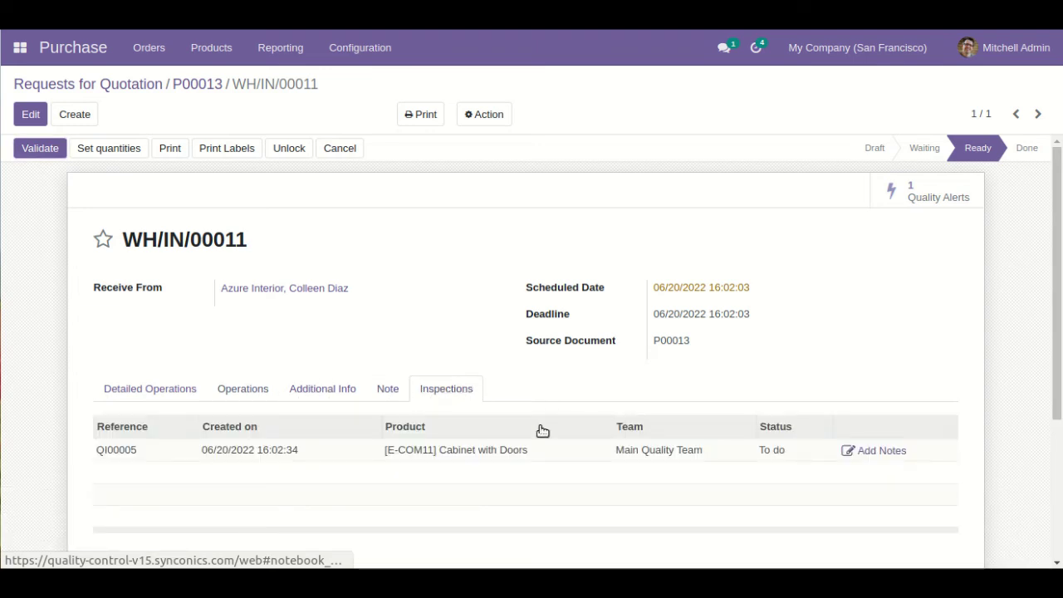
pyautogui.click(742, 461)
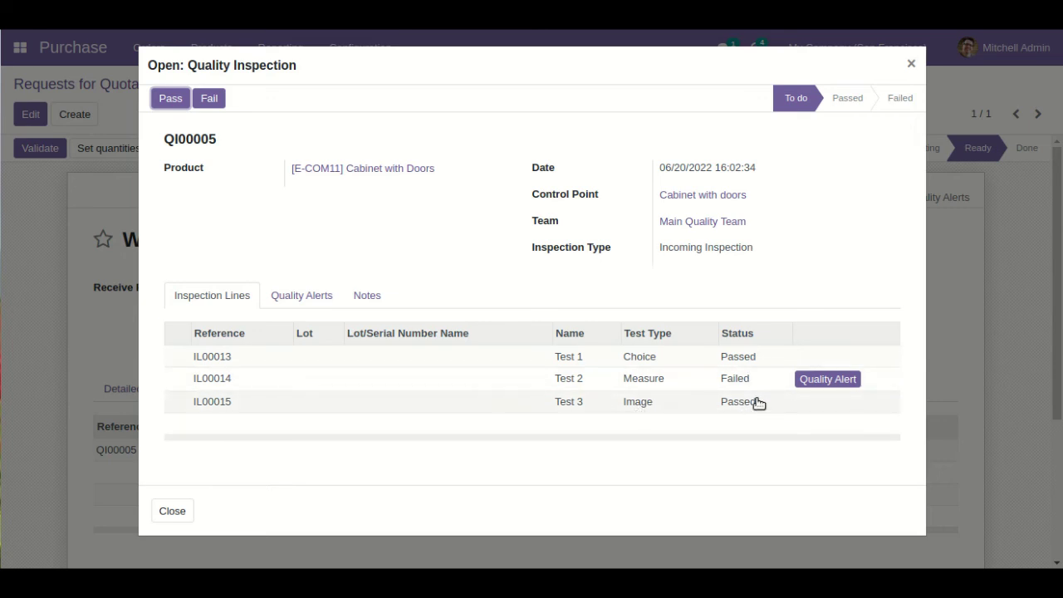
# Close the inspection, try validating WH/IN/00011, and dismiss the inspection-required User Error.
pyautogui.click(910, 66)
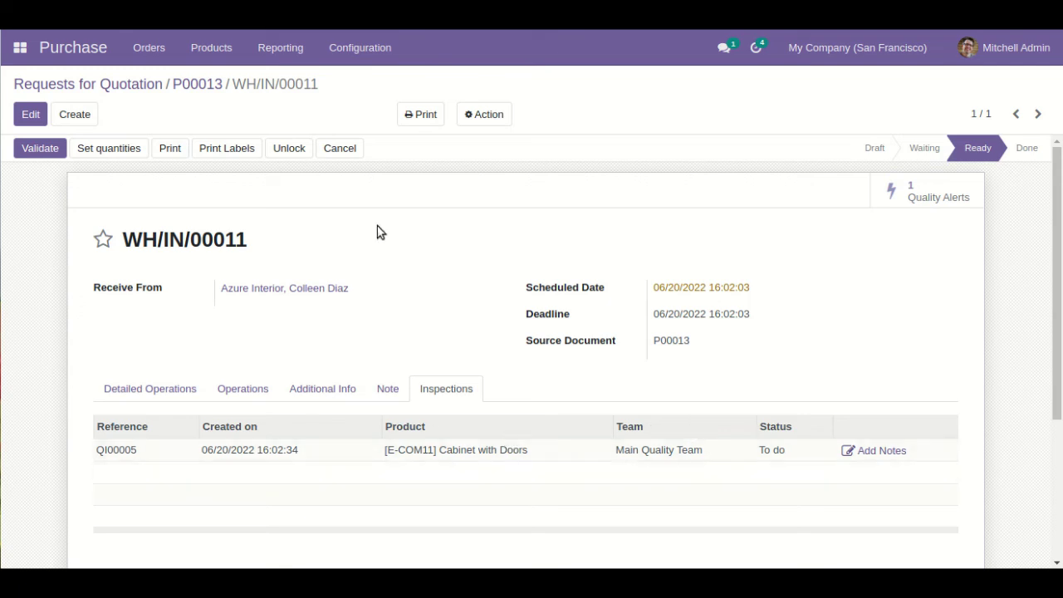
pyautogui.click(36, 150)
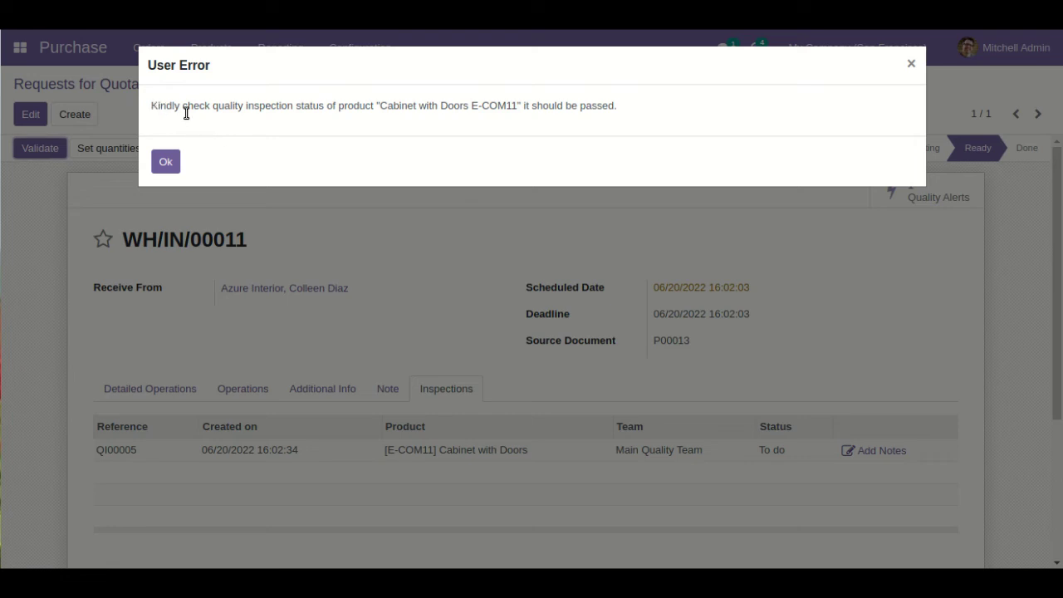
pyautogui.moveTo(158, 105); pyautogui.dragTo(693, 107)
pyautogui.click(683, 114)
pyautogui.click(910, 64)
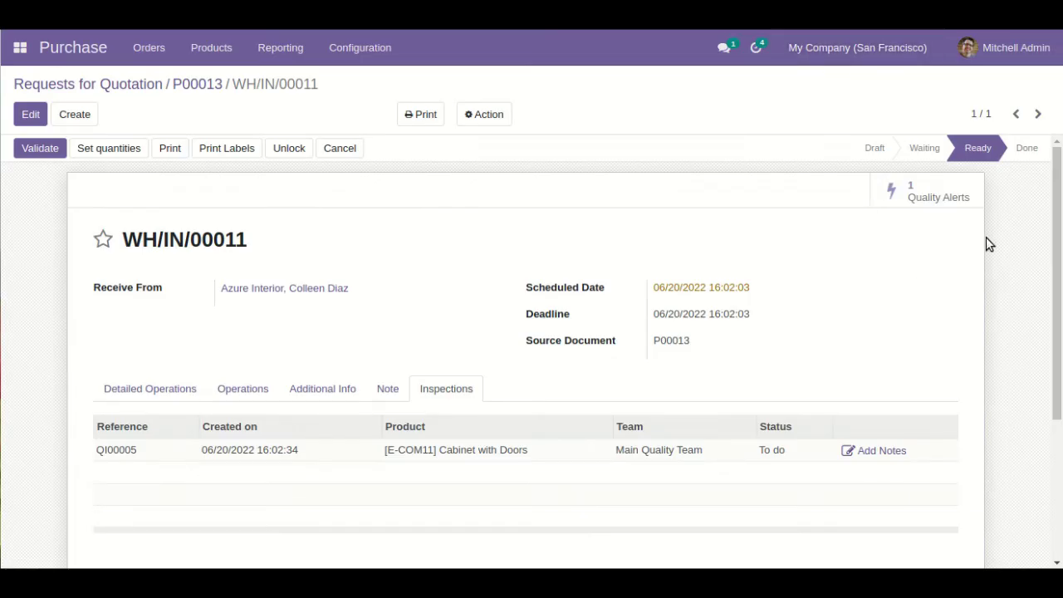
# Open alert QA00004 for editing and enter three corrective action lines.
pyautogui.click(966, 198)
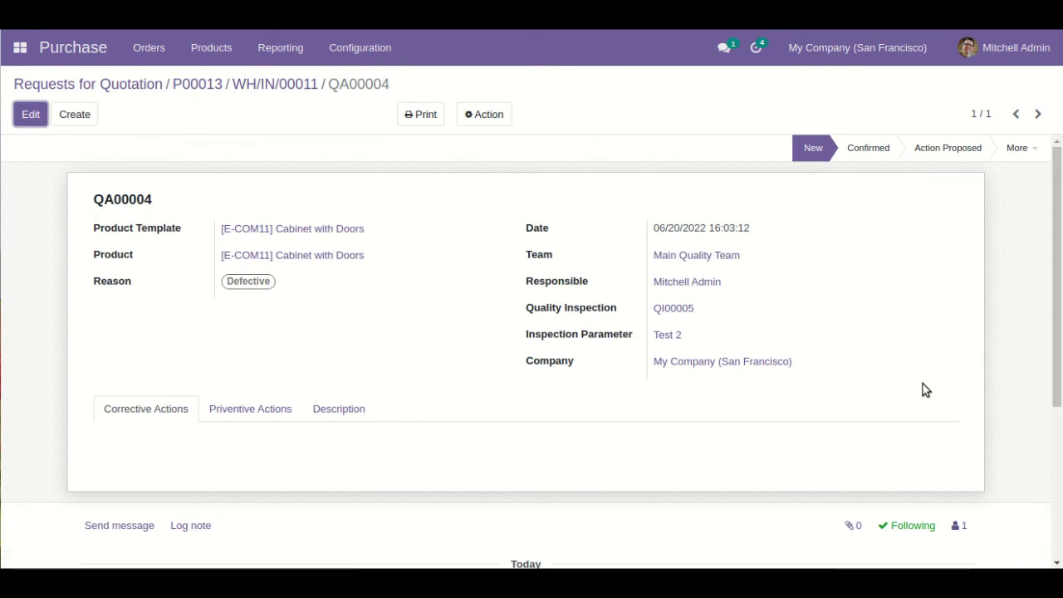
pyautogui.click(31, 116)
pyautogui.click(365, 467)
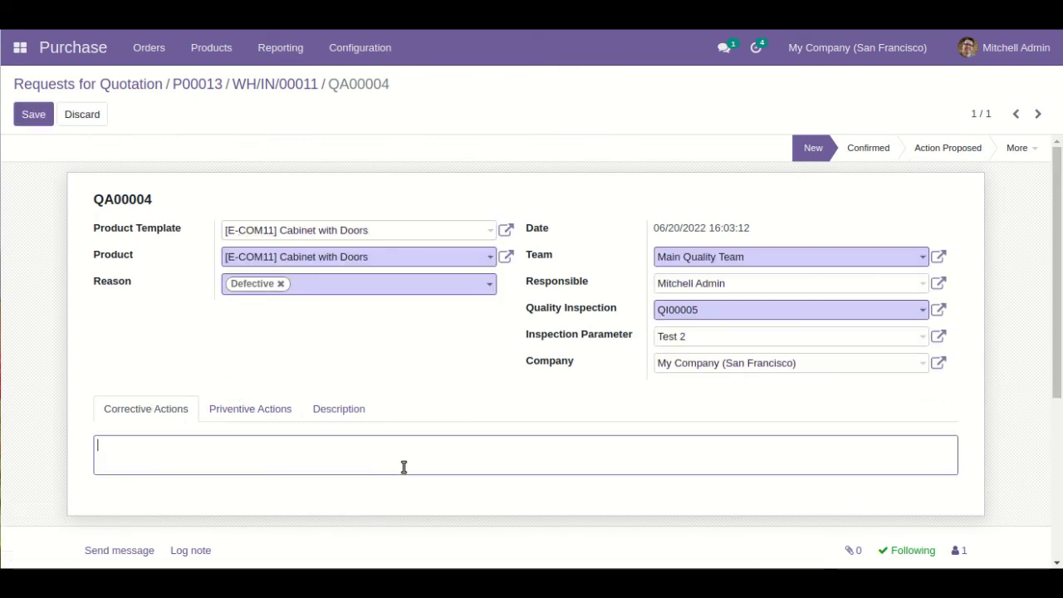
pyautogui.write('Corrective')
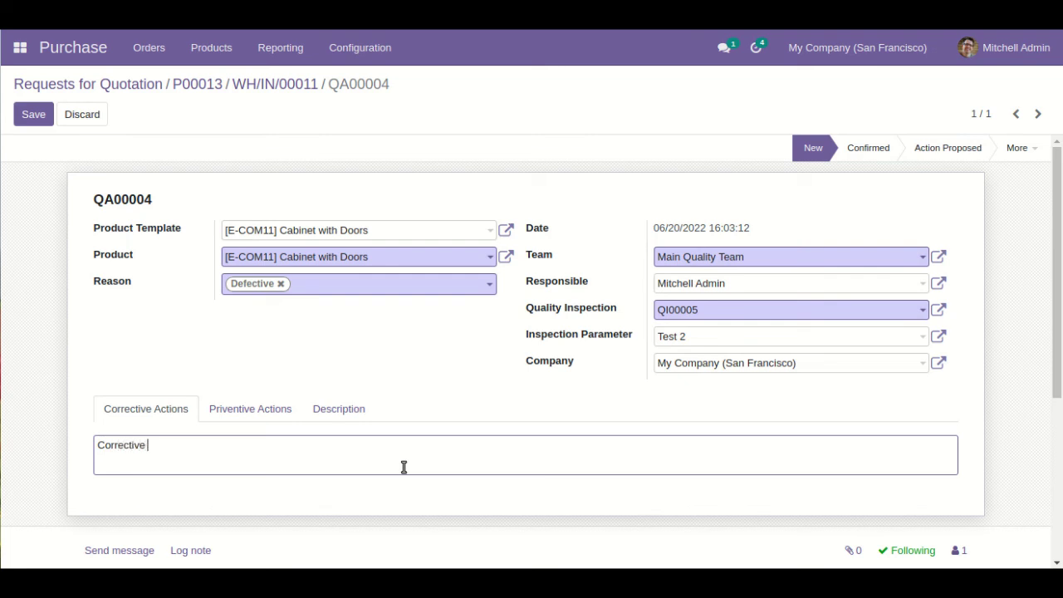
pyautogui.write(' actions 1')
pyautogui.hotkey('ctrl', 'a')
pyautogui.hotkey('ctrl', 'c')
pyautogui.click(403, 466)
pyautogui.hotkey('ctrl', 'v')
pyautogui.press('Return')
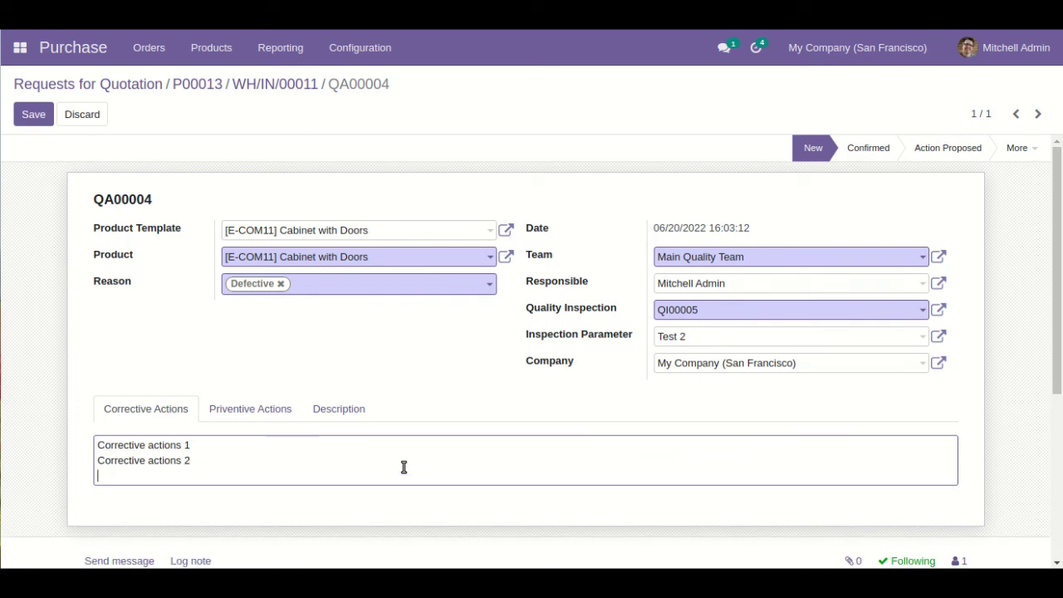
pyautogui.hotkey('ctrl', 'v')
# Fix a misspelt entry and fill in three Preventive Actions lines.
pyautogui.click(285, 418)
pyautogui.click(269, 455)
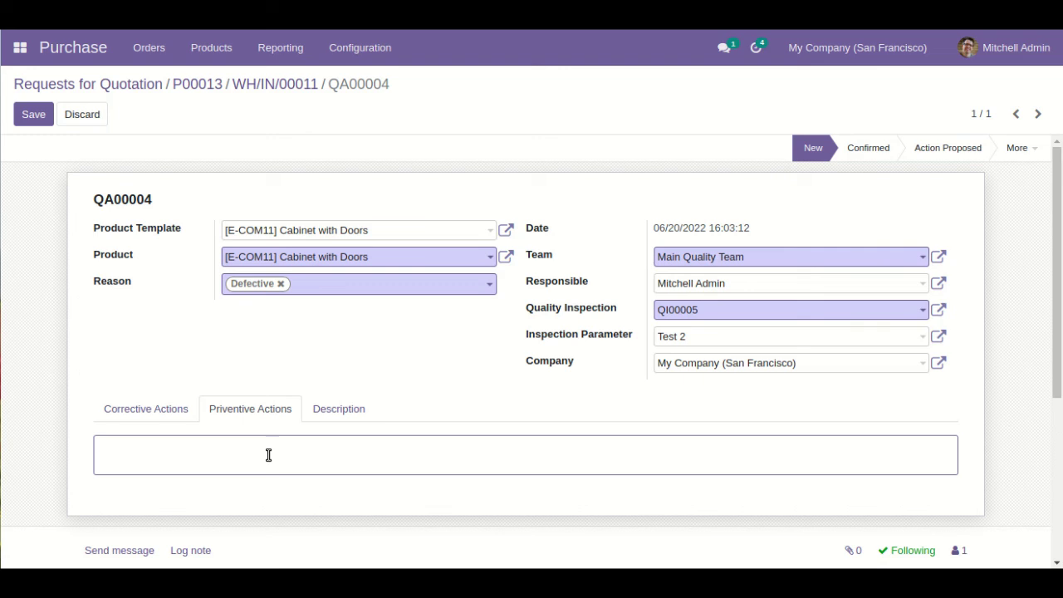
pyautogui.write('Preventivve Actions 1')
pyautogui.hotkey('ctrl', 'a')
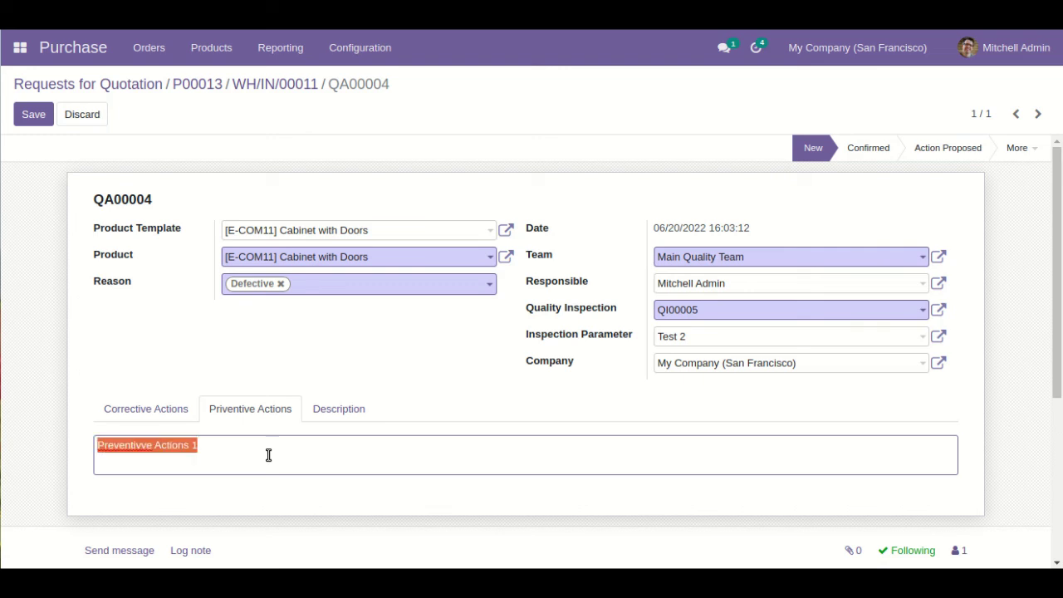
pyautogui.press('BackSpace')
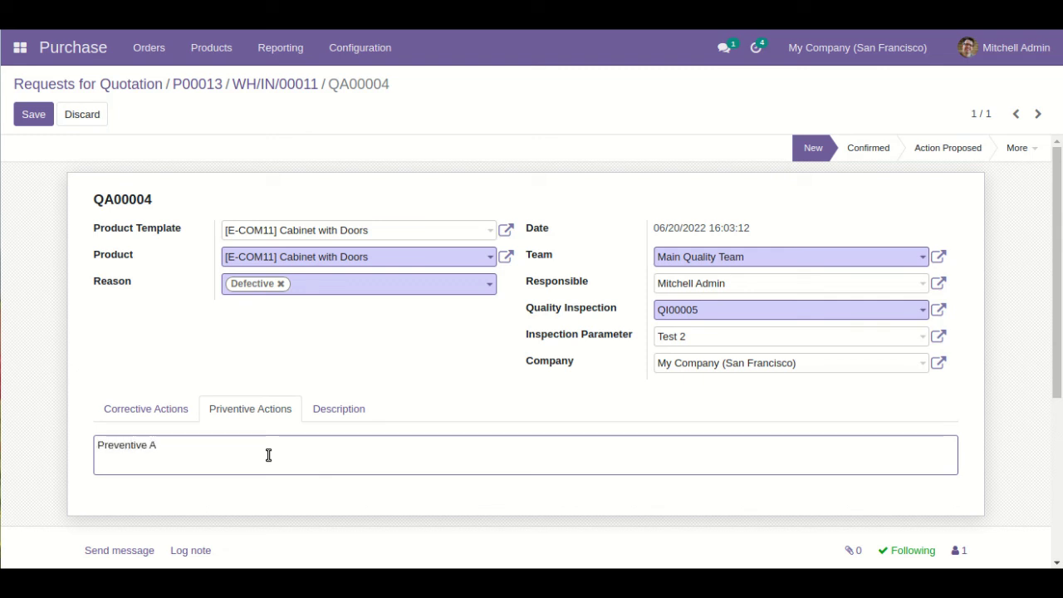
pyautogui.write('Preventive Actions 1')
pyautogui.hotkey('ctrl', 'a')
pyautogui.hotkey('ctrl', 'c')
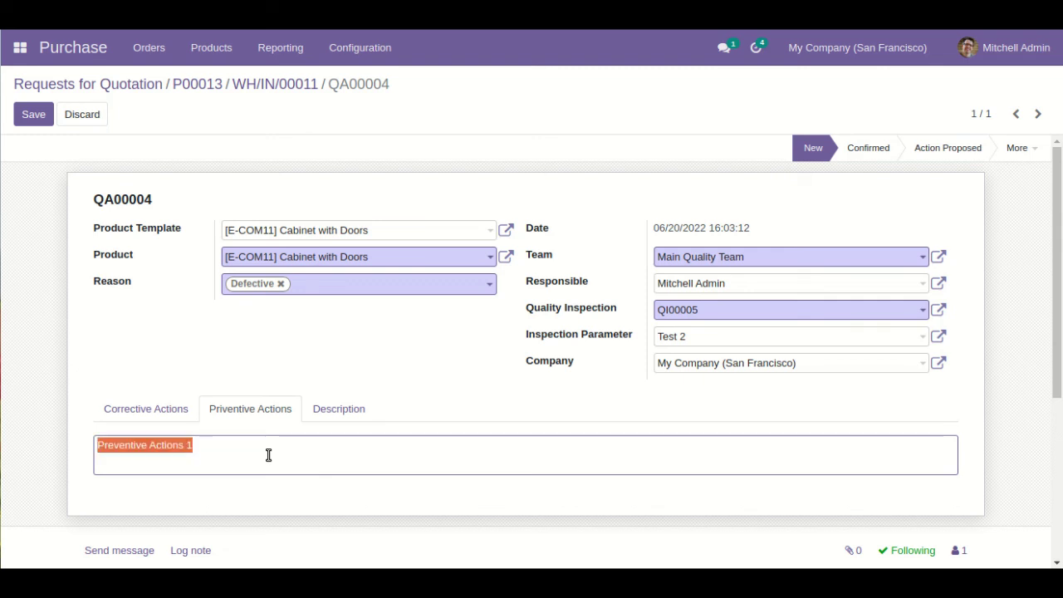
pyautogui.click(268, 455)
pyautogui.hotkey('ctrl', 'v')
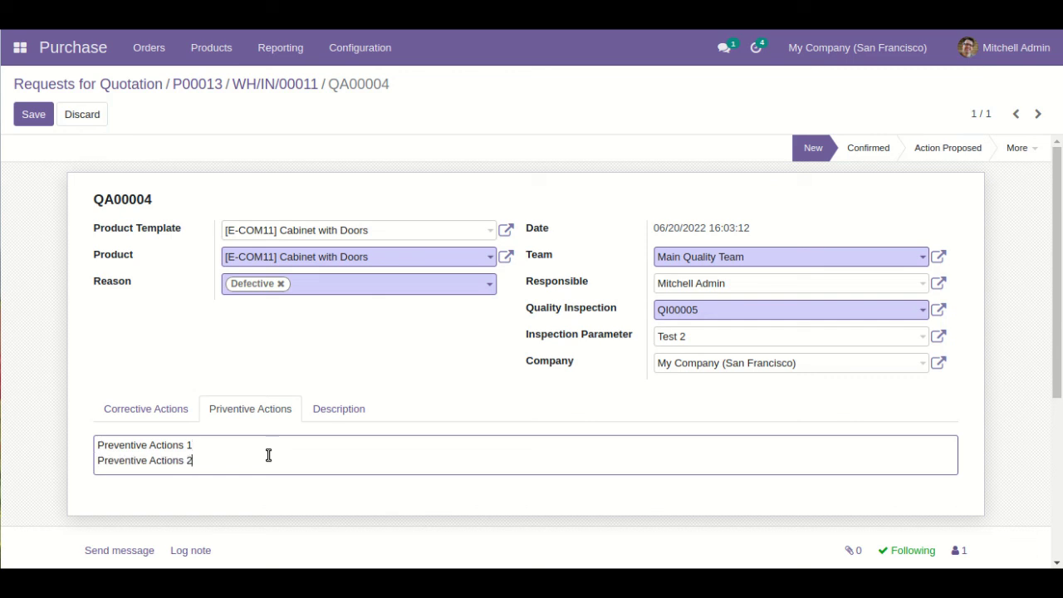
pyautogui.press('Return')
pyautogui.hotkey('ctrl', 'v')
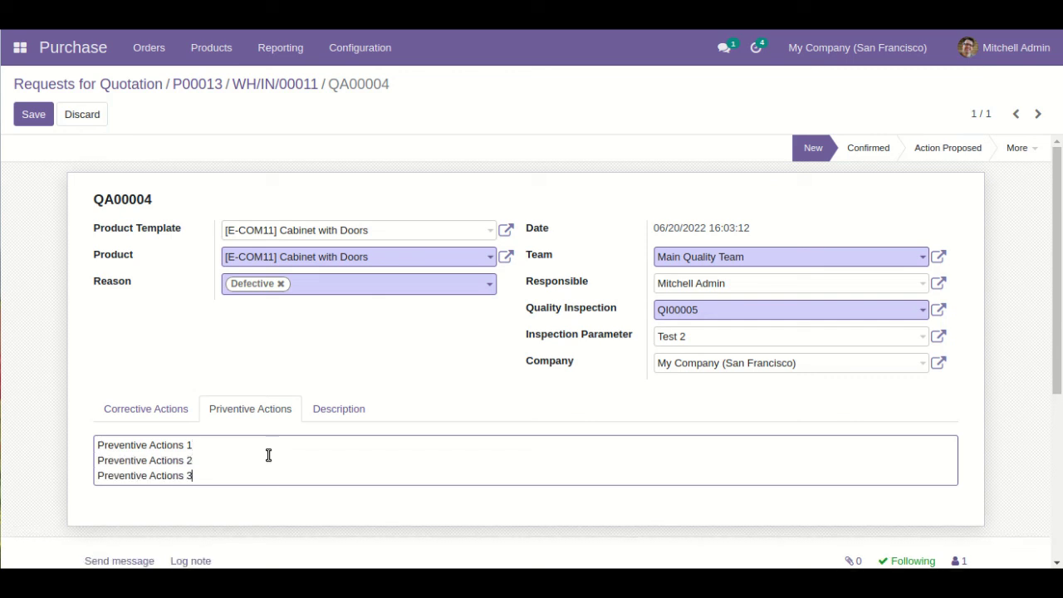
# Begin the alert description 'Quality Control Alert' in the Description tab.
pyautogui.click(323, 413)
pyautogui.click(324, 457)
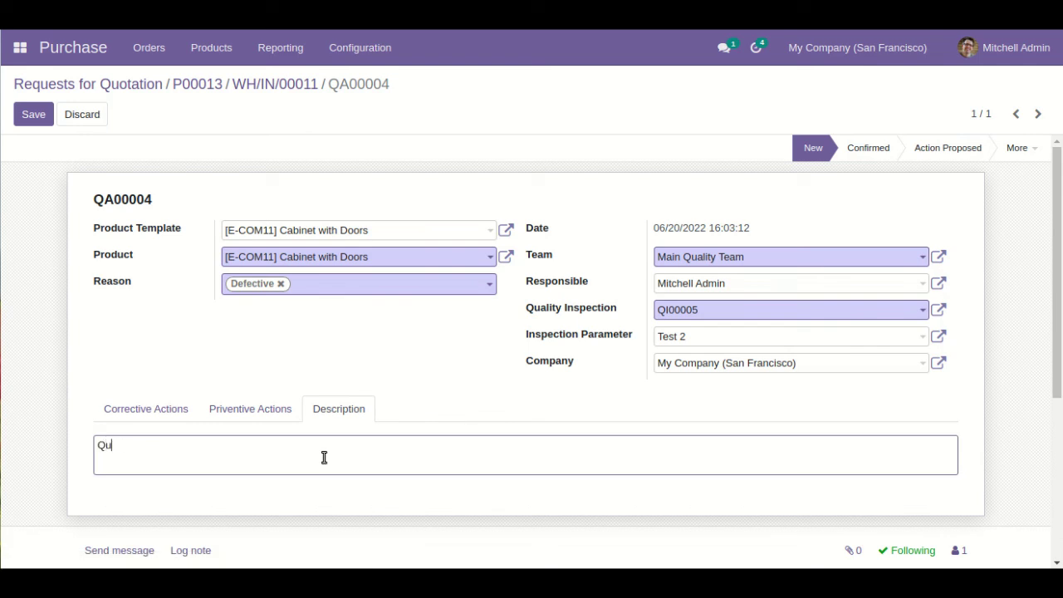
pyautogui.write('Quality Control Alert')
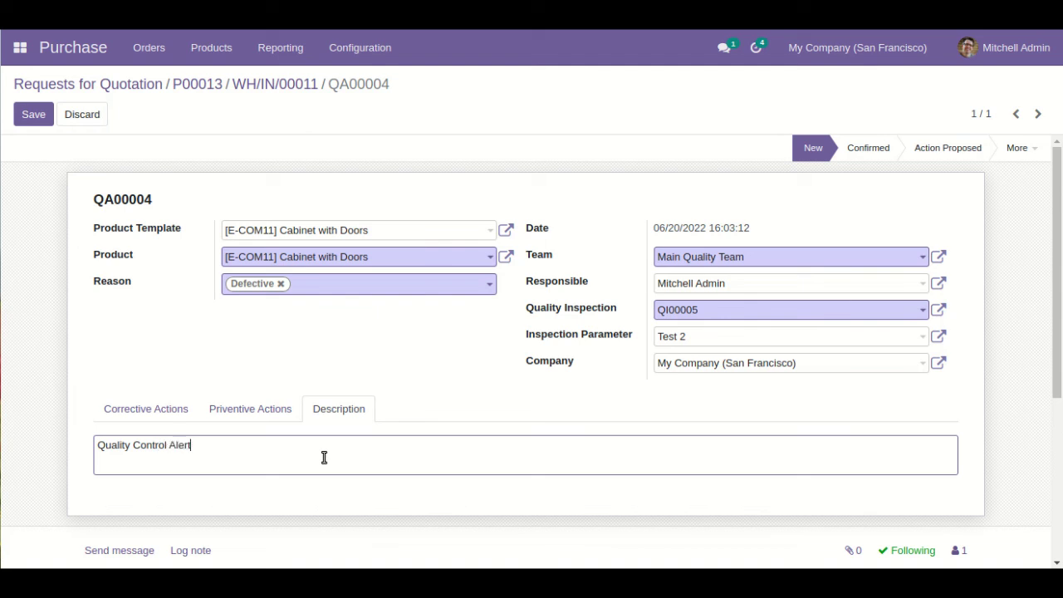
# Save QA00004, set its stage to Solved, and return to receipt WH/IN/00011.
pyautogui.click(35, 113)
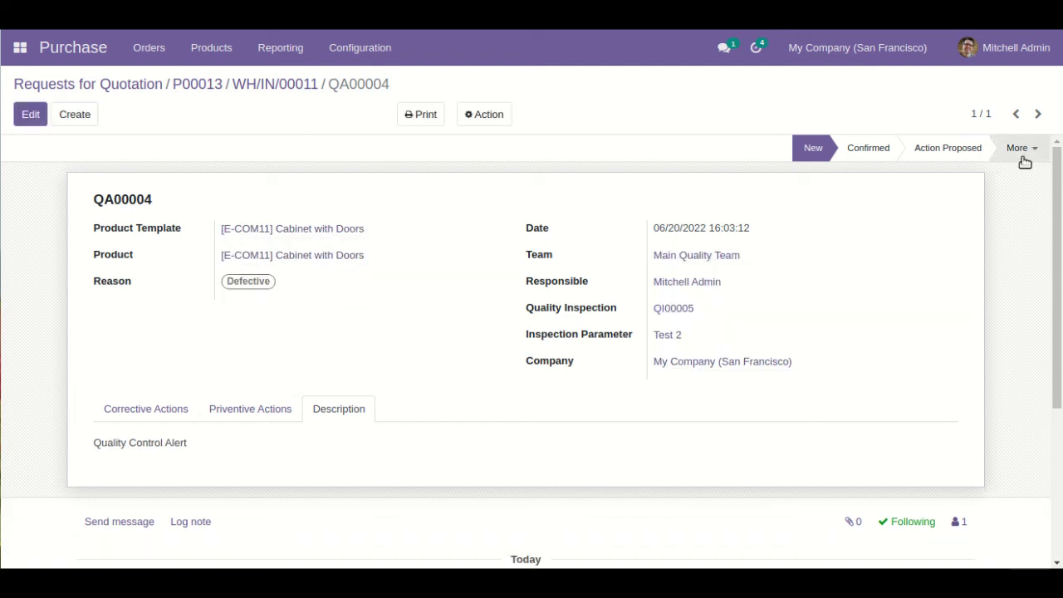
pyautogui.click(1023, 153)
pyautogui.click(1006, 181)
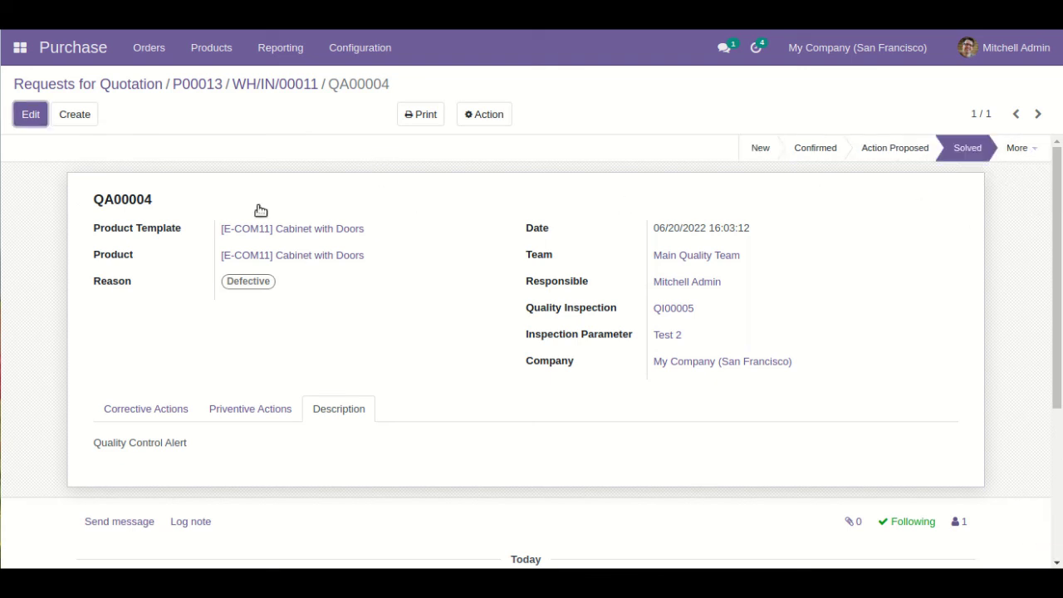
pyautogui.click(309, 87)
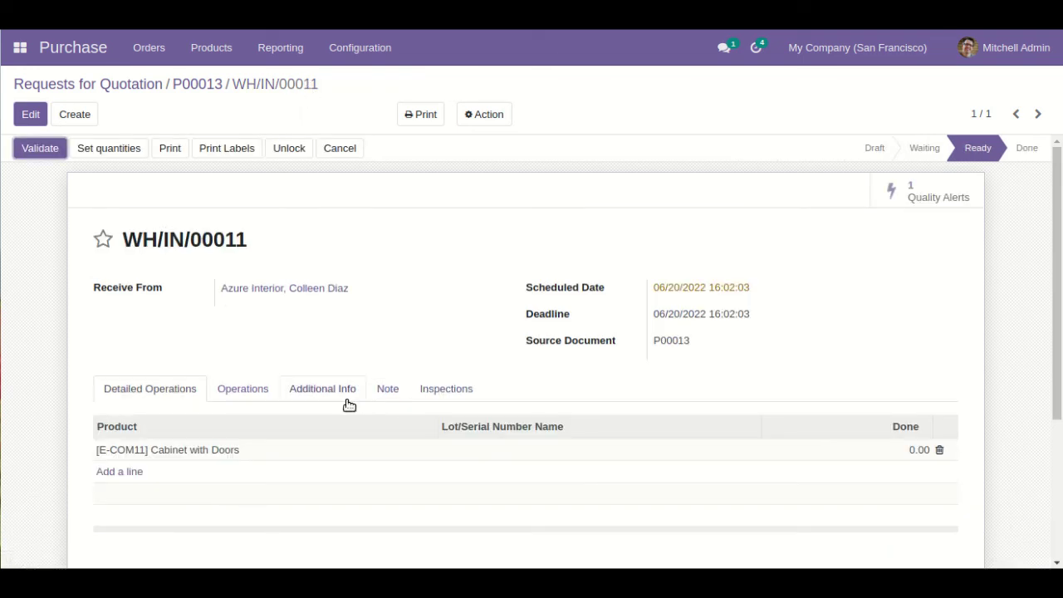
# Open QI00005 from the receipt's Inspections tab, mark it Passed, and close it.
pyautogui.click(342, 396)
pyautogui.click(423, 394)
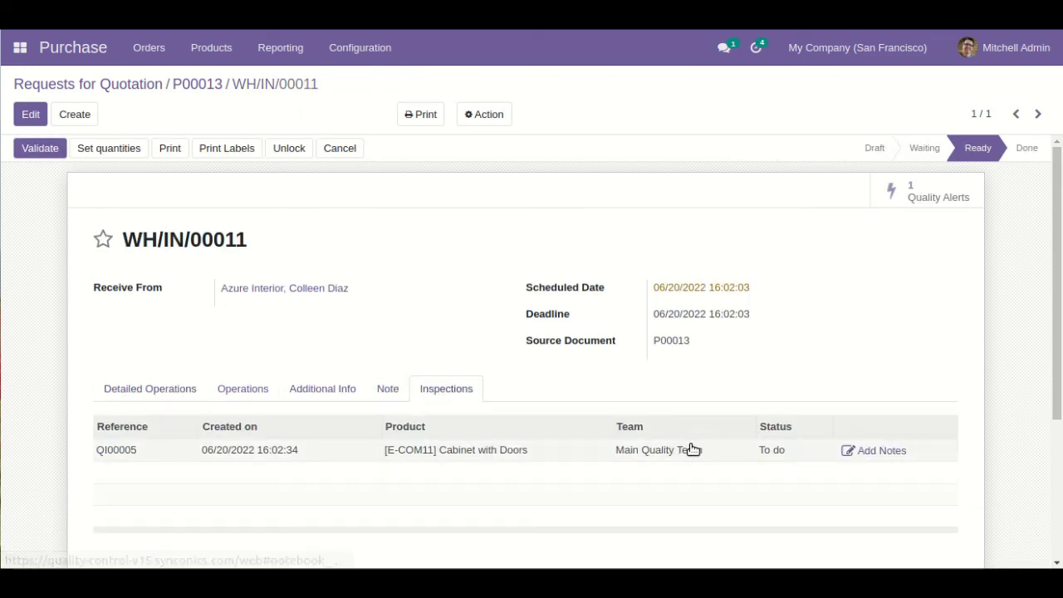
pyautogui.click(801, 457)
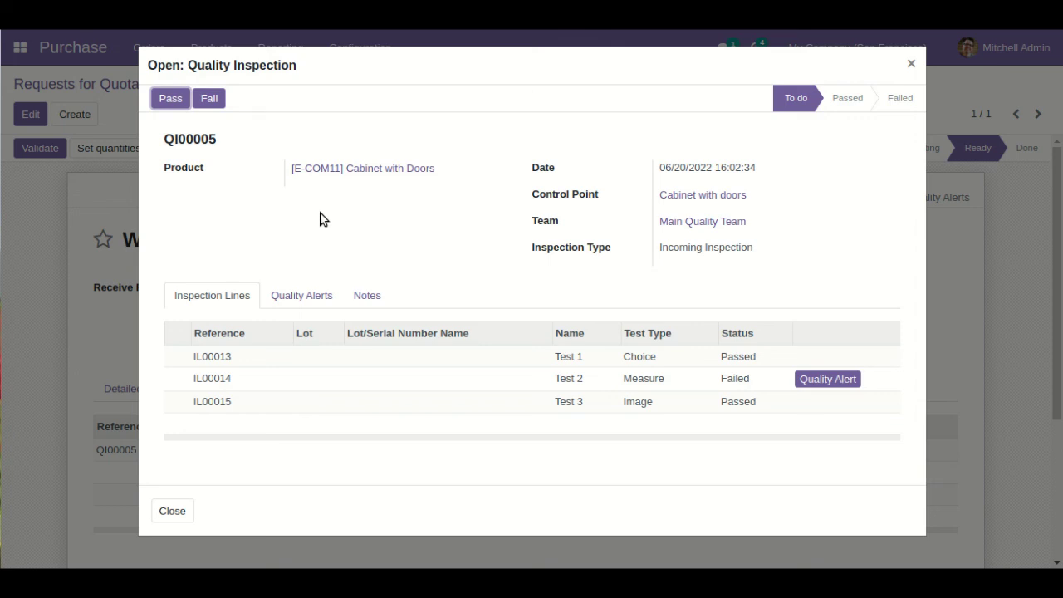
pyautogui.click(171, 99)
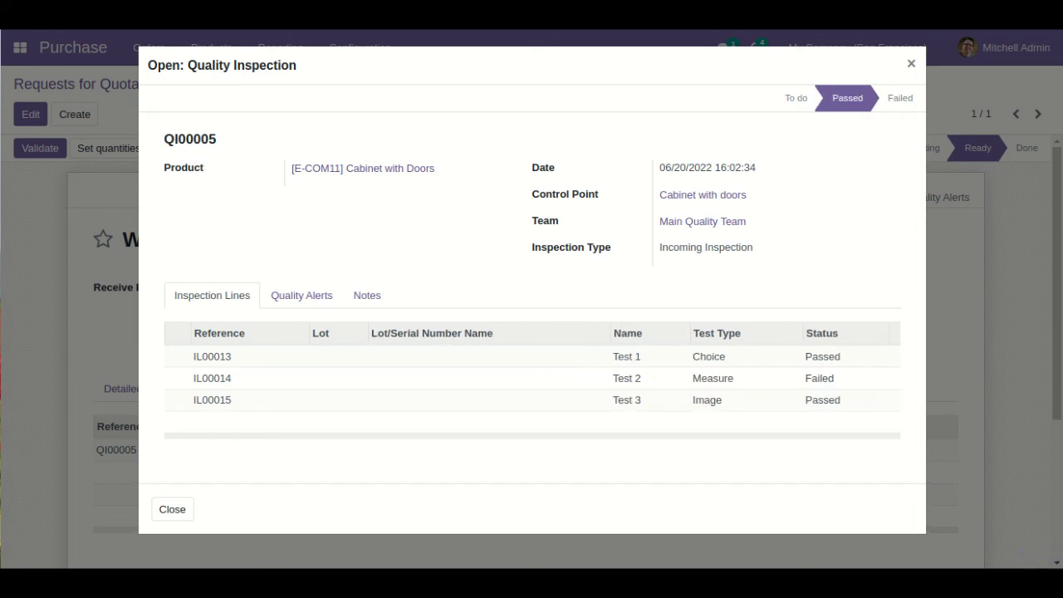
pyautogui.click(911, 64)
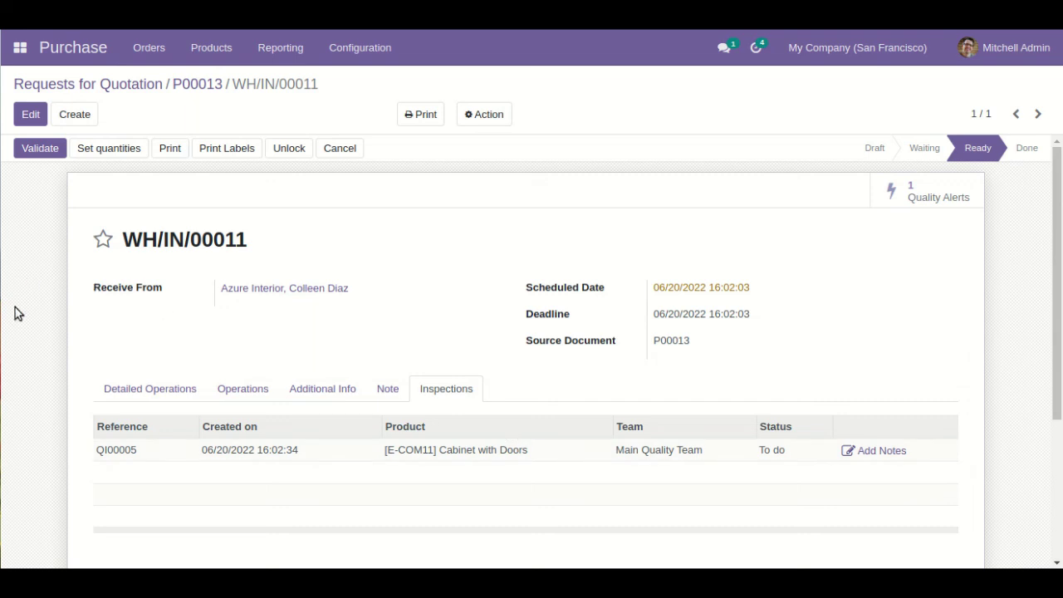
# Validate WH/IN/00011 with Apply in Immediate Transfer, then go to Products > Products.
pyautogui.click(180, 398)
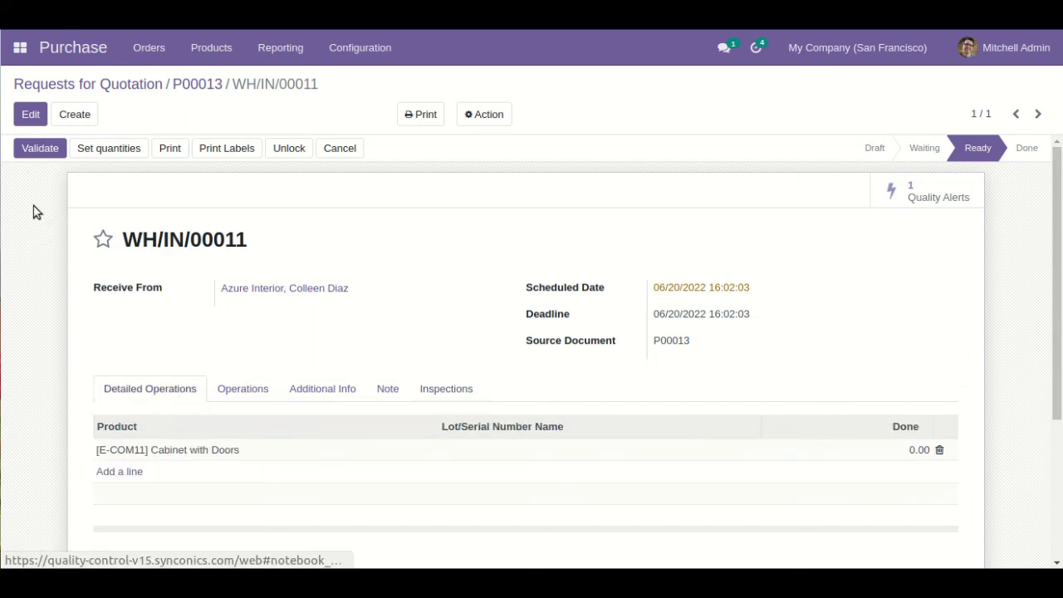
pyautogui.click(42, 149)
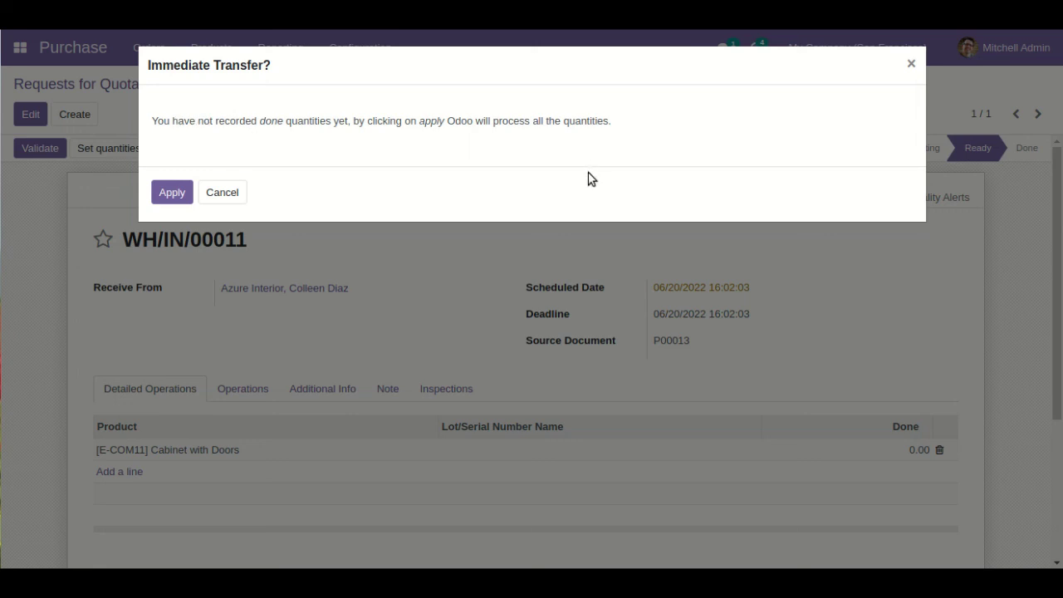
pyautogui.click(165, 196)
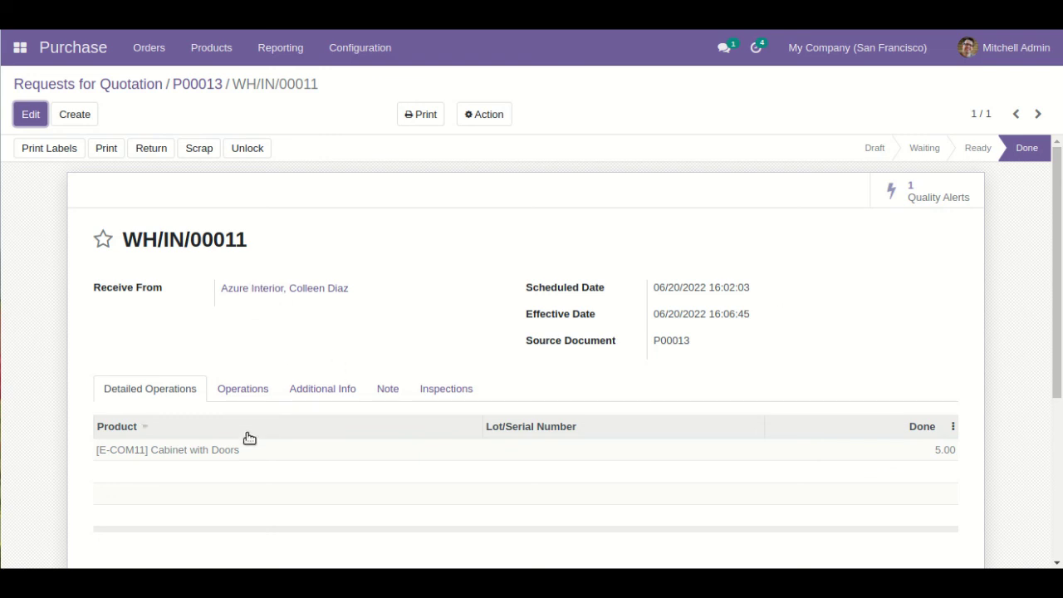
pyautogui.click(230, 52)
pyautogui.click(258, 78)
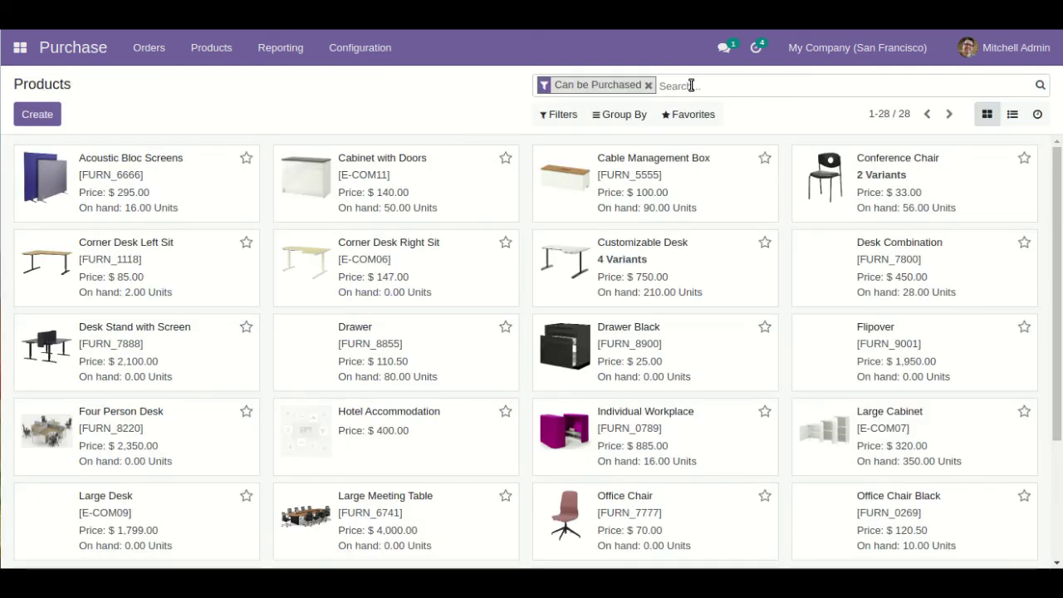
# Search 'cabinet with doors', check its on-hand stock and history, then return to the filtered list.
pyautogui.click(691, 85)
pyautogui.press('BackSpace')
pyautogui.write('cabin')
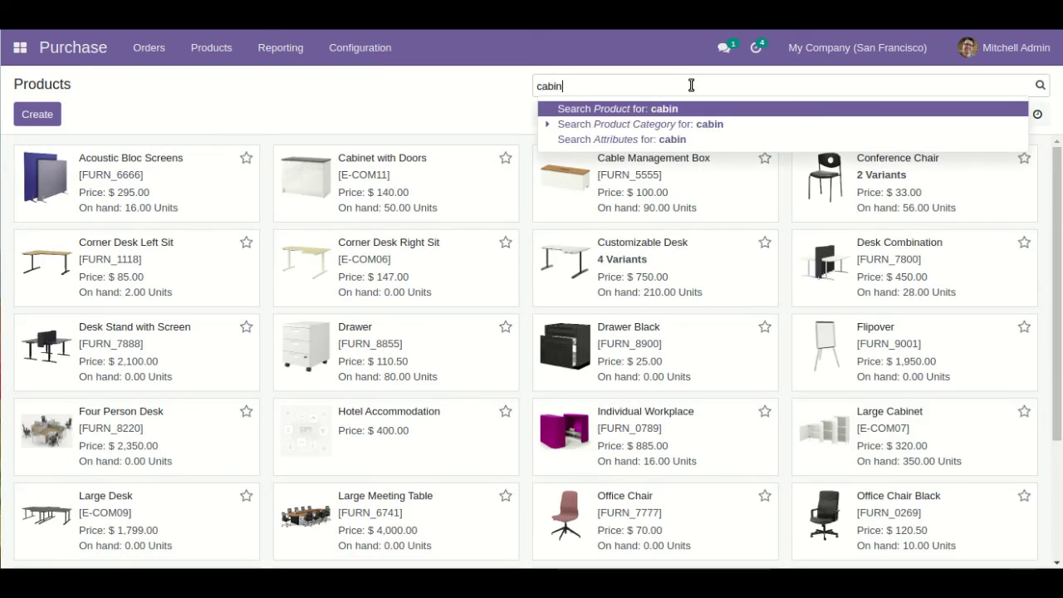
pyautogui.write('et with')
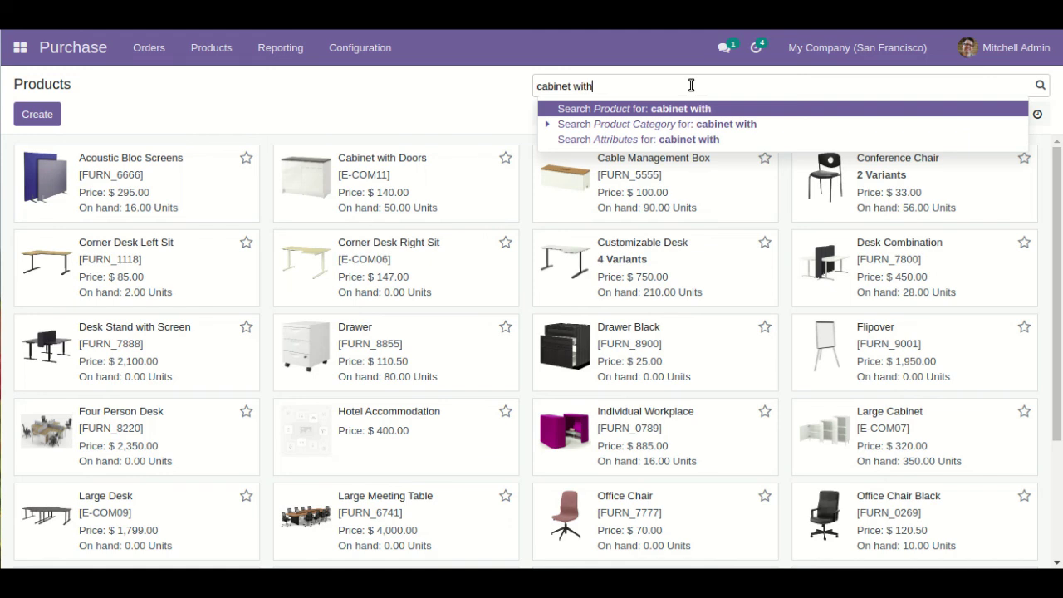
pyautogui.write(' doors')
pyautogui.press('Return')
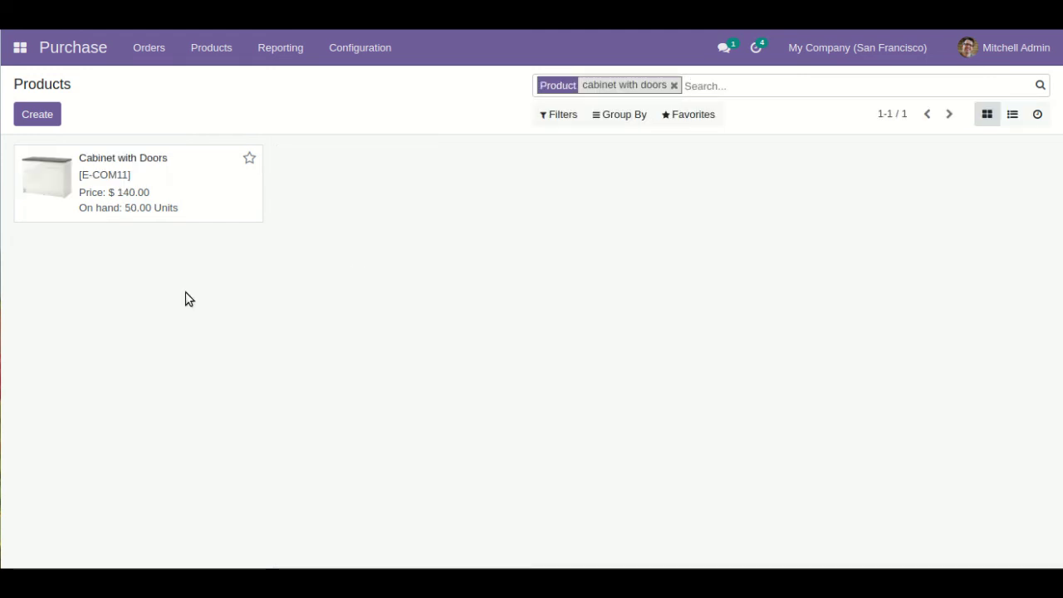
pyautogui.click(221, 222)
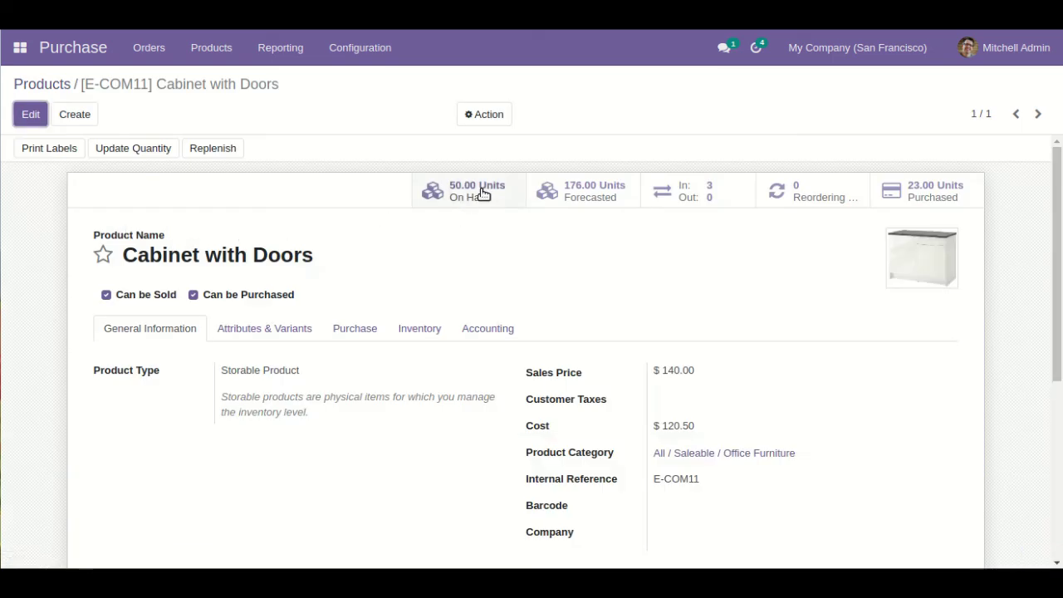
pyautogui.click(481, 193)
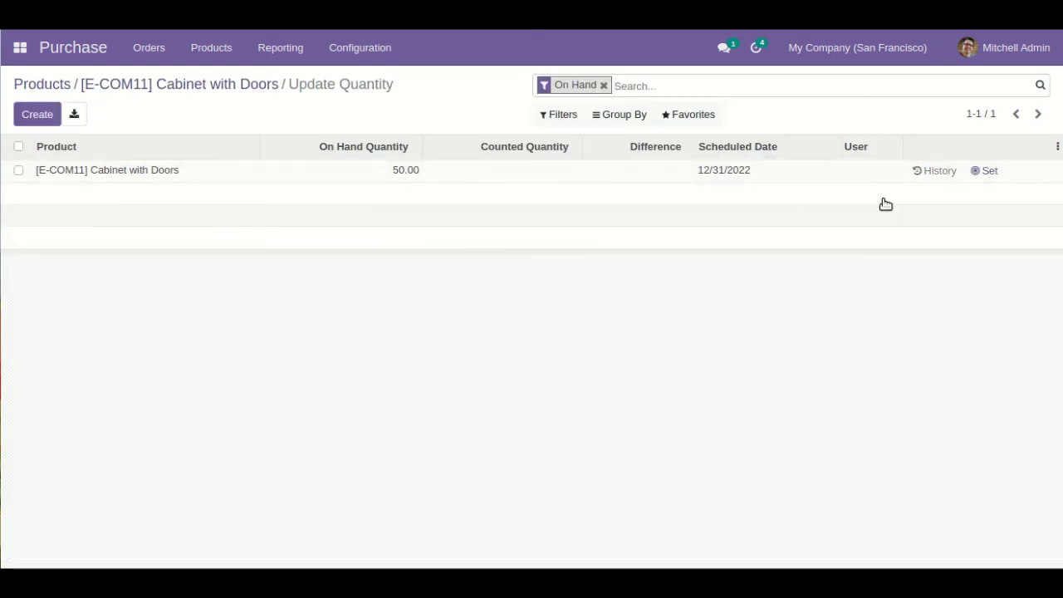
pyautogui.click(935, 171)
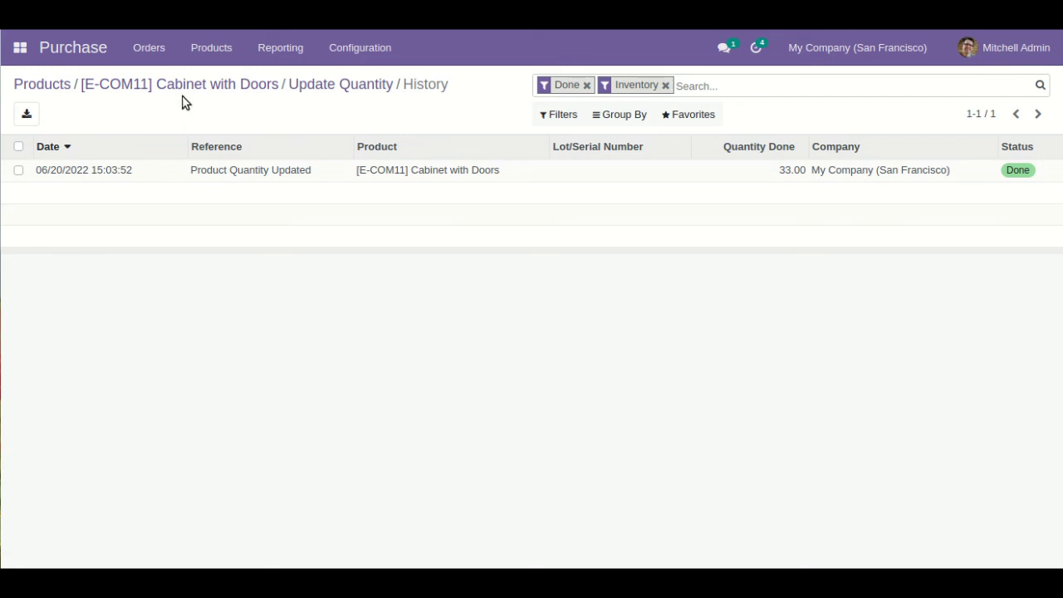
pyautogui.click(57, 86)
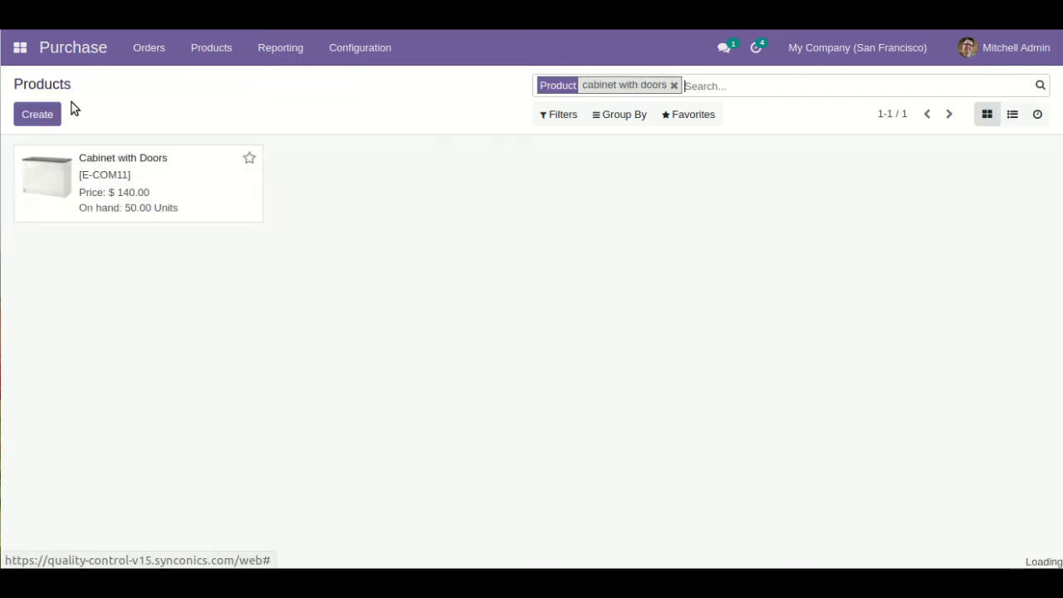
pyautogui.click(19, 47)
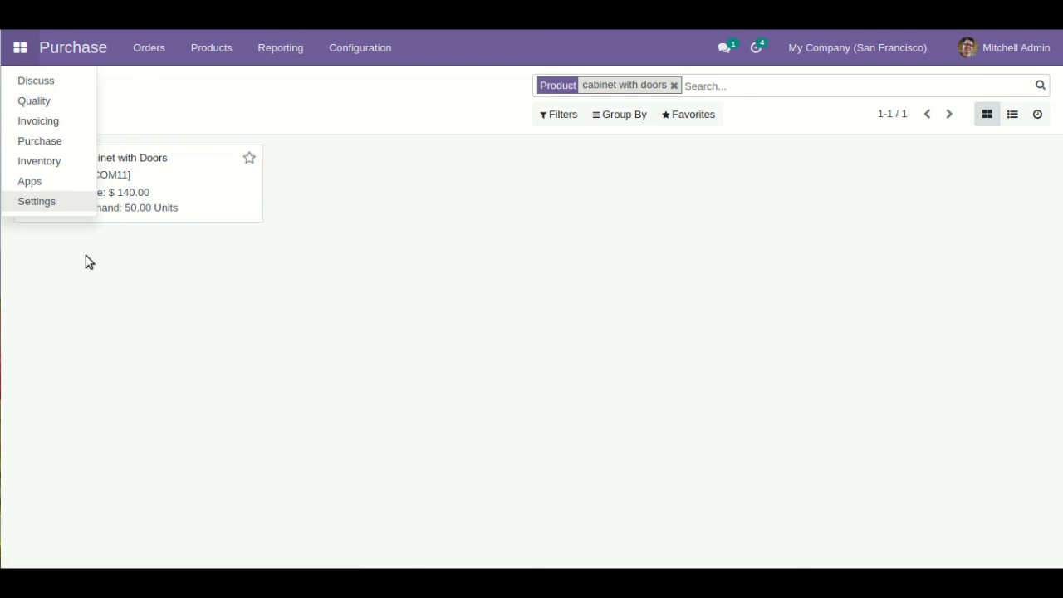
# Show the Quality Inspections list and expand Incoming Inspection to see QI00001–QI00005 for Cabinet with Doors.
pyautogui.click(79, 103)
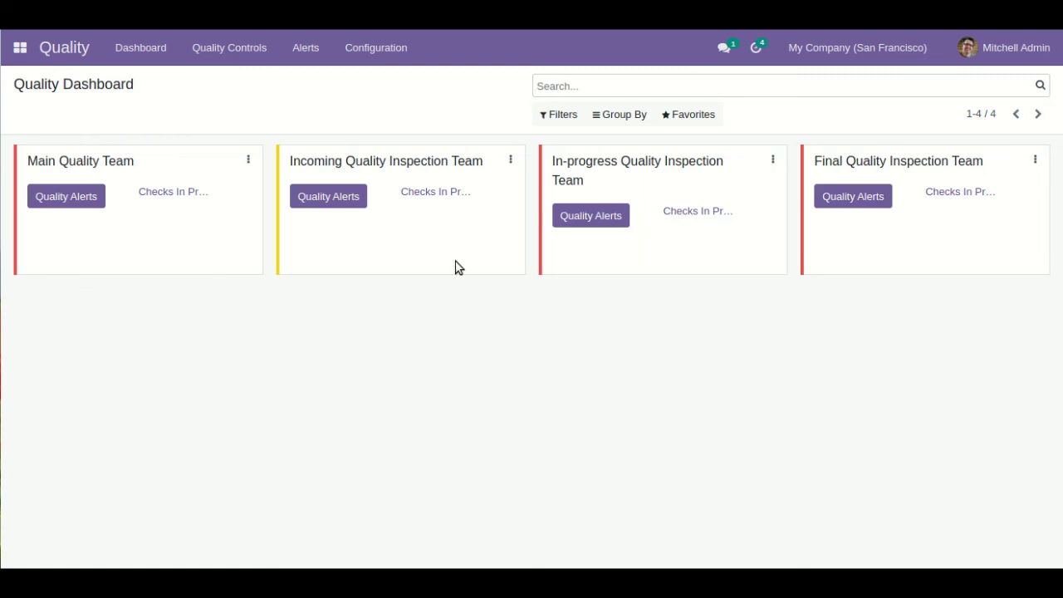
pyautogui.click(236, 57)
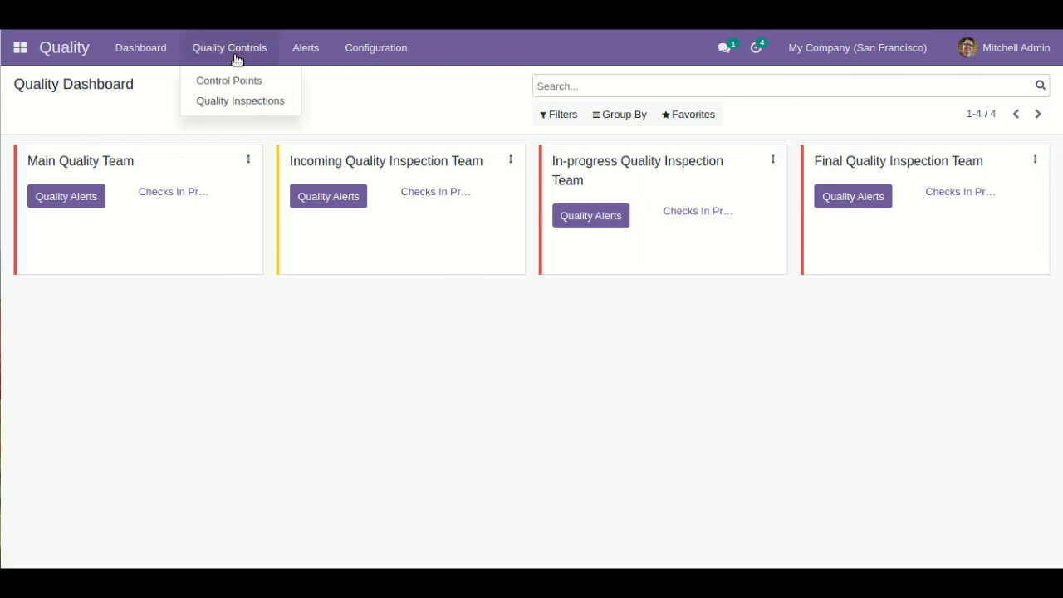
pyautogui.click(259, 101)
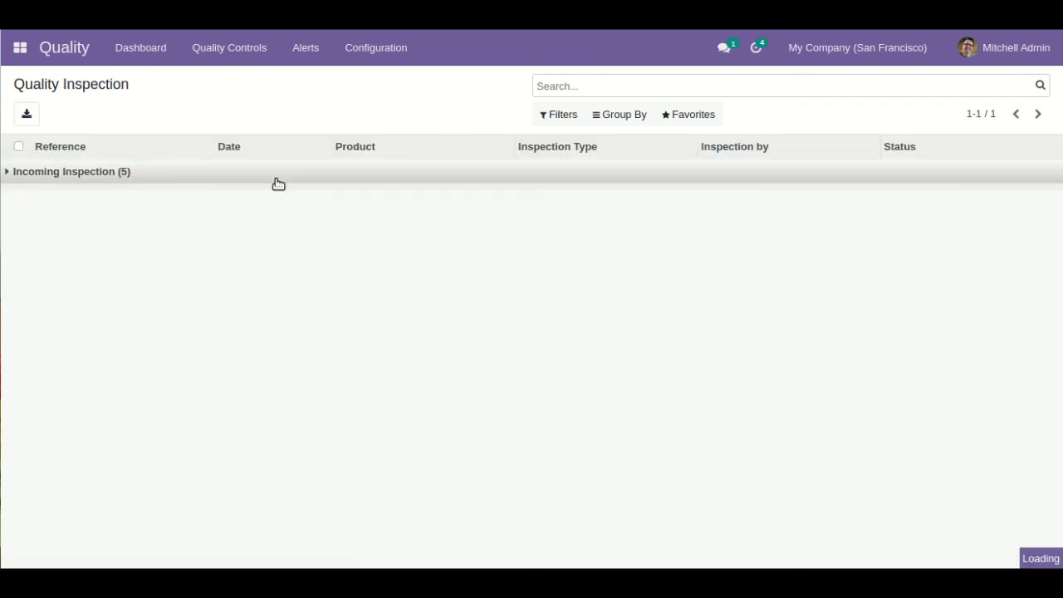
pyautogui.click(277, 178)
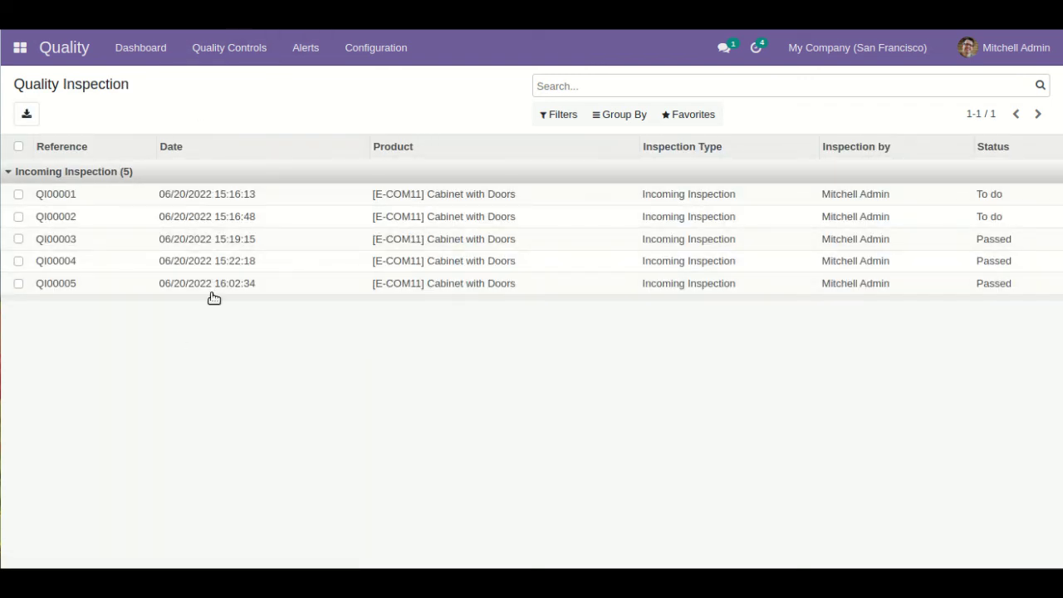